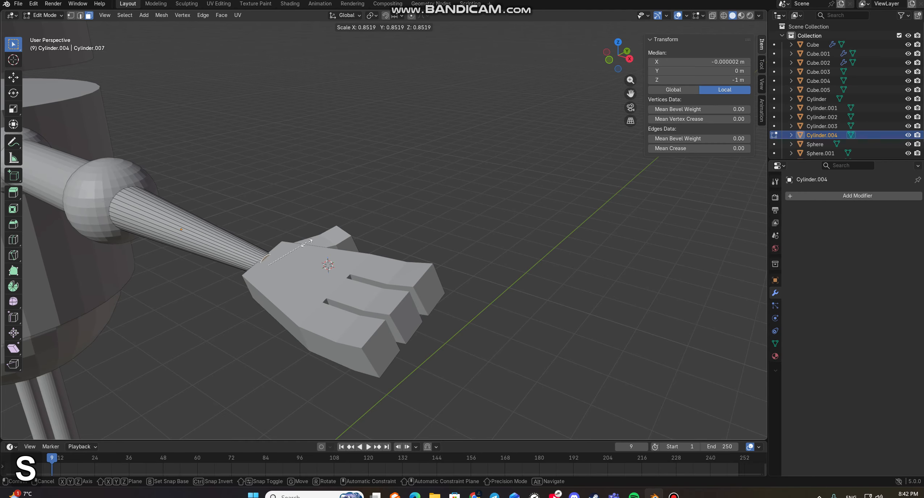
Try narrowing the forearm's end face at the wrist by scaling it down, and undo the scaling.
click(293, 250)
click(316, 197)
scroll(359, 200, down, 4)
middle_drag(359, 200, 429, 198)
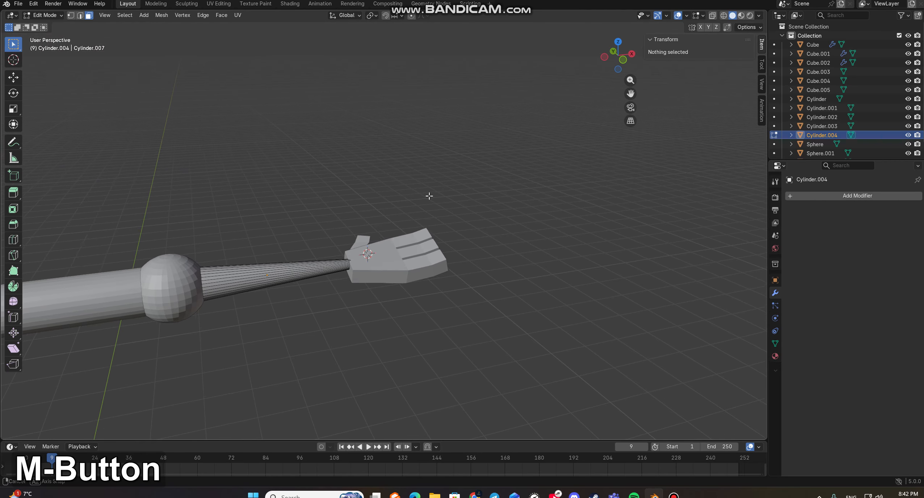
key(ctrl+z)
key(ctrl+z)
scroll(419, 217, up, 5)
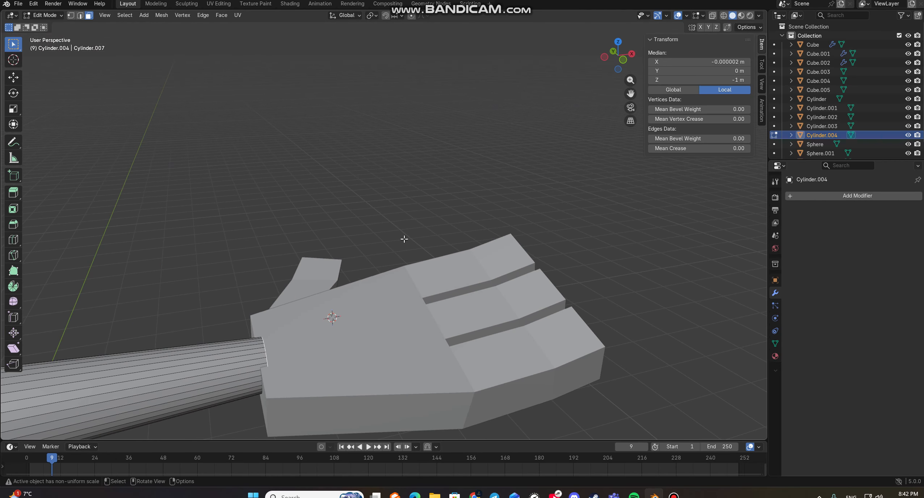
Return to Object Mode, select both hand objects and scale them up to about 1.28 times their size.
scroll(403, 240, down, 1)
click(324, 204)
middle_drag(460, 194, 413, 200)
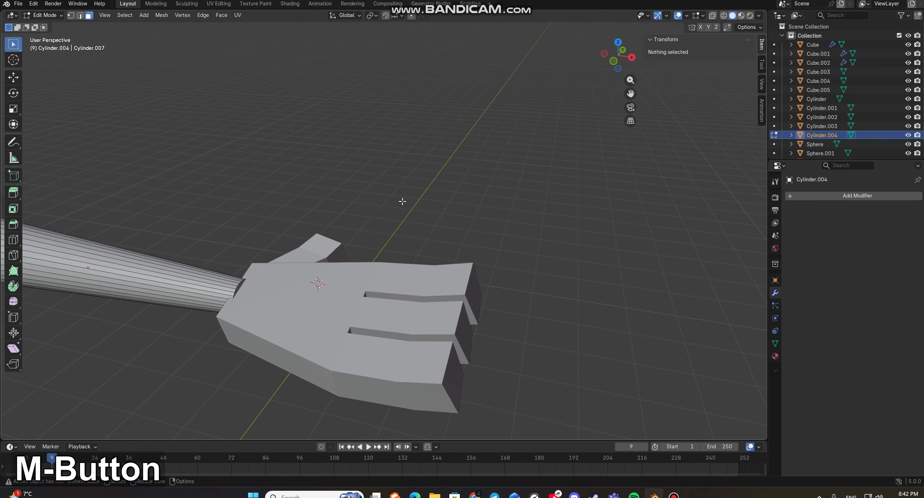
drag(306, 176, 550, 412)
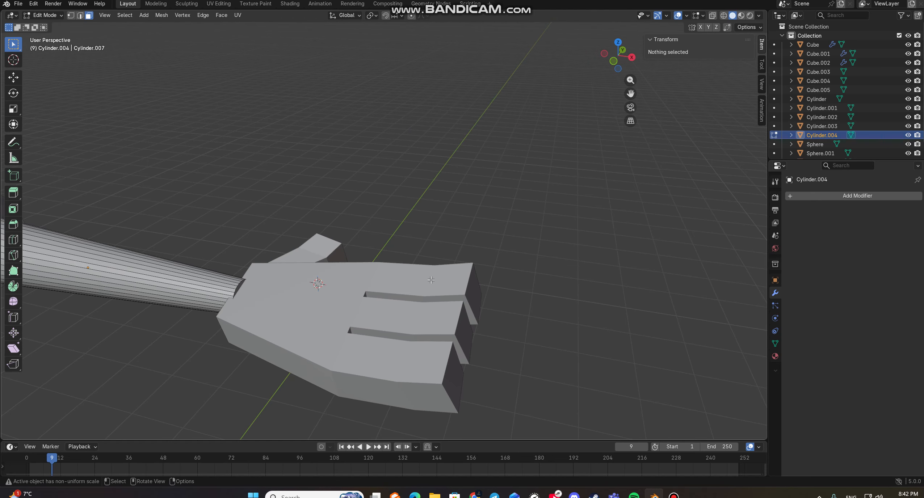
key(Tab)
drag(284, 181, 529, 412)
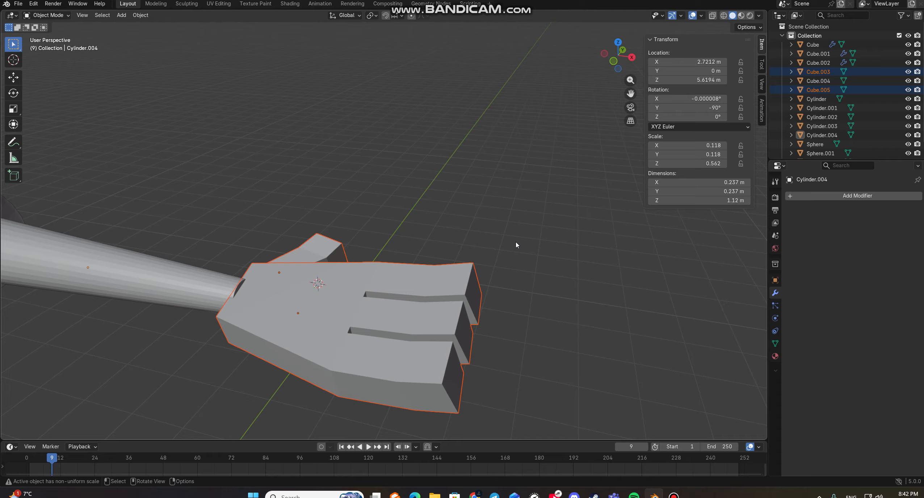
key(s)
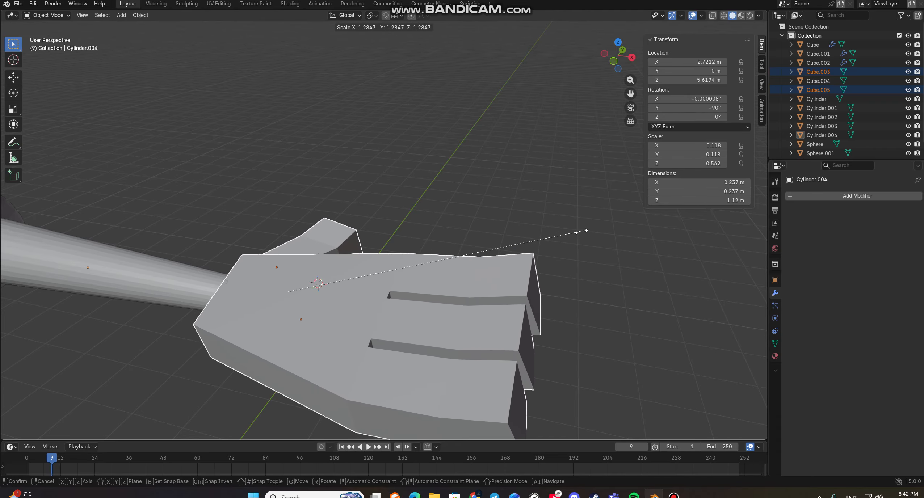
click(589, 233)
scroll(485, 248, down, 8)
click(397, 303)
Select the forearm cylinder and turn on X-ray display to see where it enters the hand.
scroll(317, 327, down, 1)
middle_drag(312, 328, 346, 321)
scroll(357, 285, up, 6)
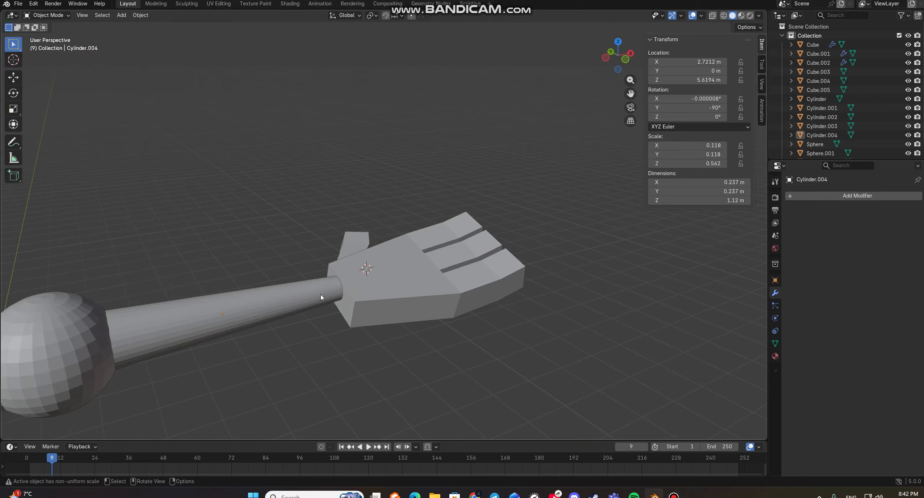
click(320, 294)
middle_drag(384, 271, 297, 275)
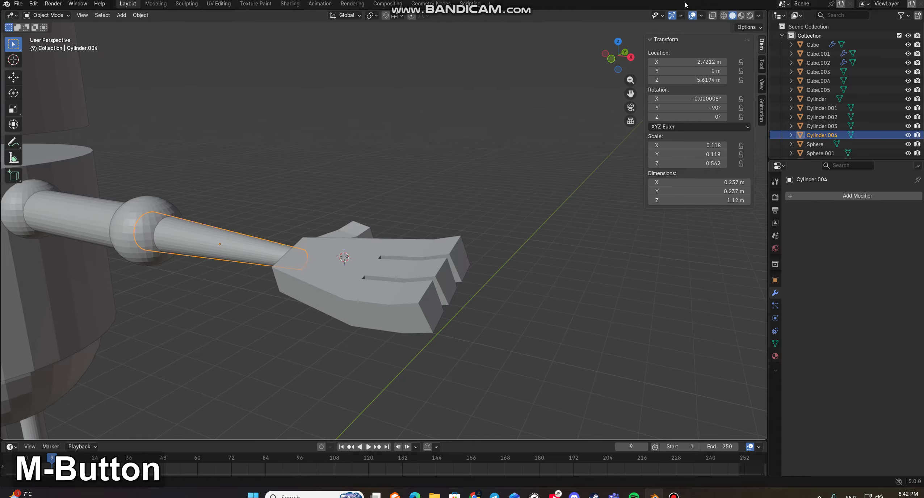
key(alt+z)
Scale the forearm's end face inside the hand to about 0.93, then return to Object Mode with X-ray off and nothing selected.
scroll(513, 117, up, 2)
click(265, 271)
click(221, 262)
key(Tab)
click(267, 274)
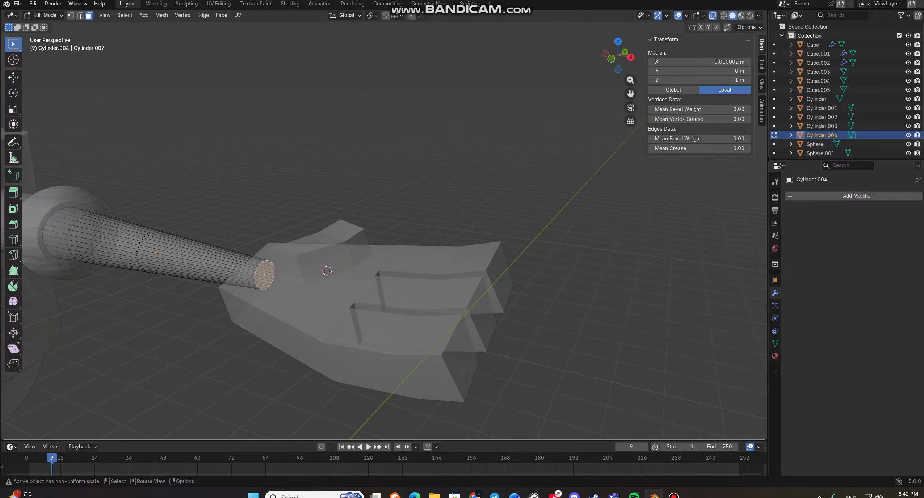
key(s)
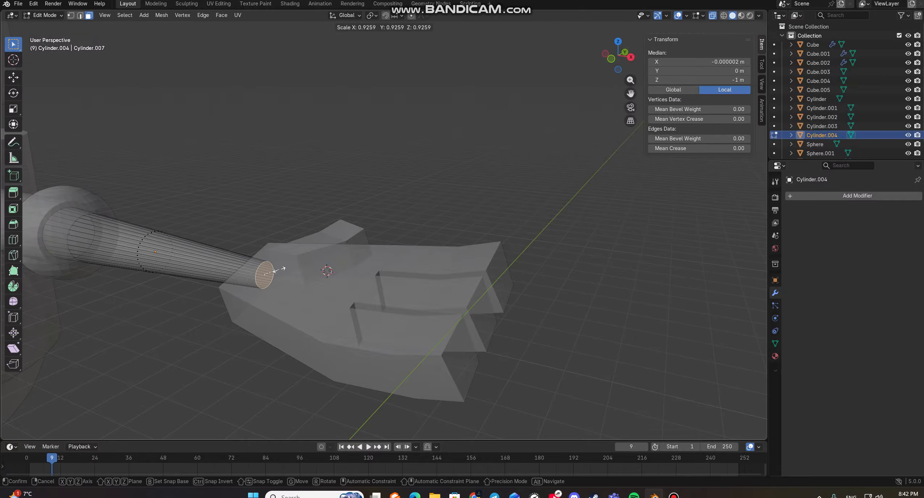
click(279, 269)
key(Tab)
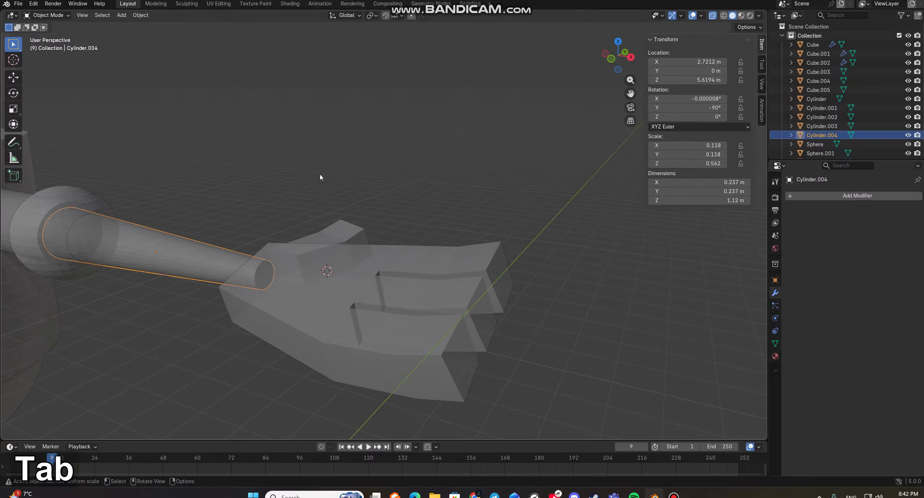
click(526, 126)
scroll(452, 158, down, 6)
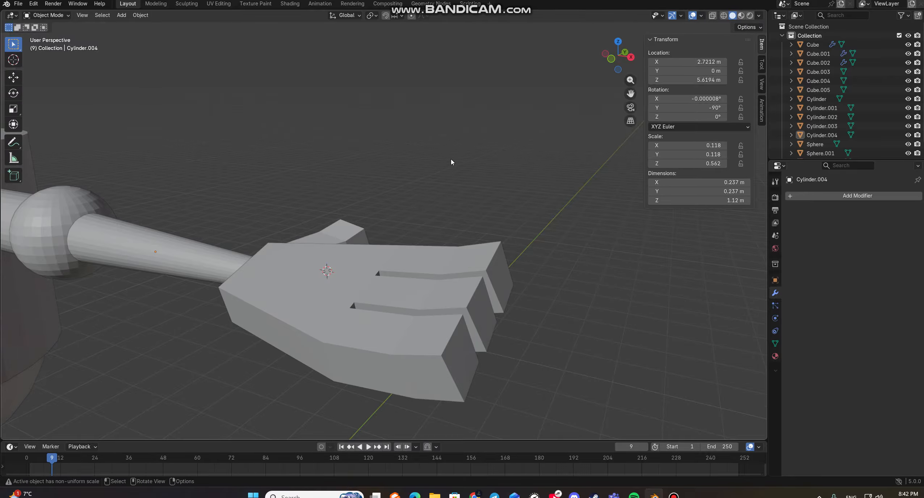
Join the shoulder sphere, upper arm, elbow, forearm and hand into a single object.
middle_drag(381, 189, 303, 244)
scroll(271, 264, up, 5)
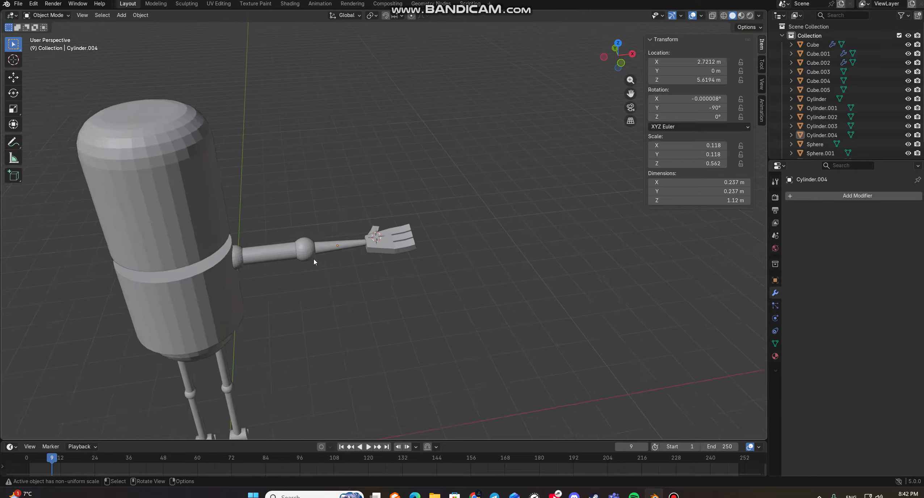
middle_drag(270, 209, 216, 249)
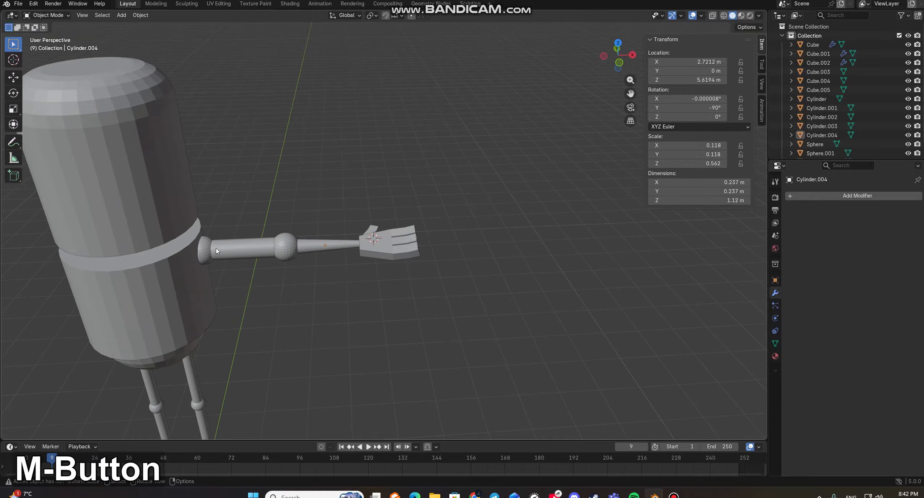
click(215, 249)
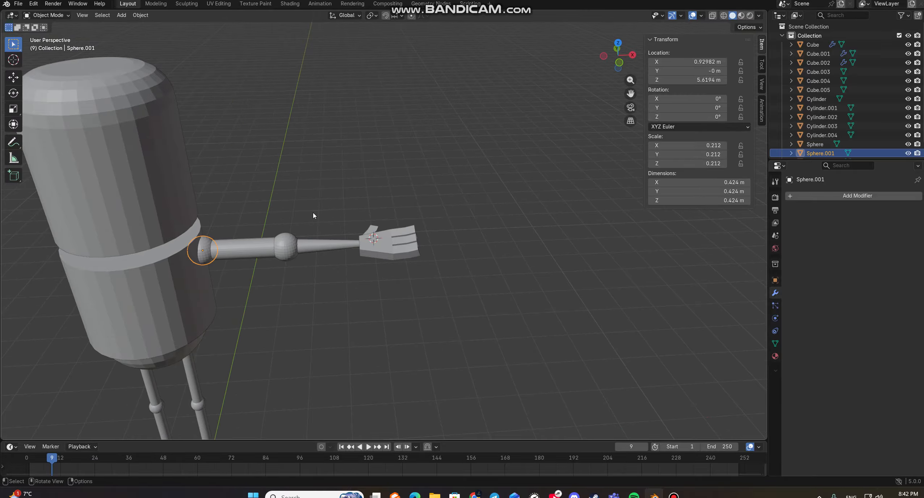
shift+drag(245, 183, 474, 303)
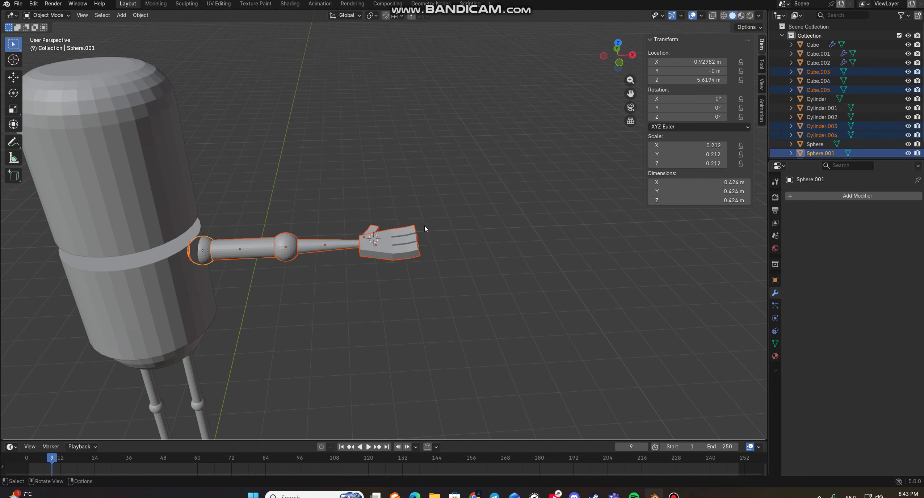
key(ctrl+j)
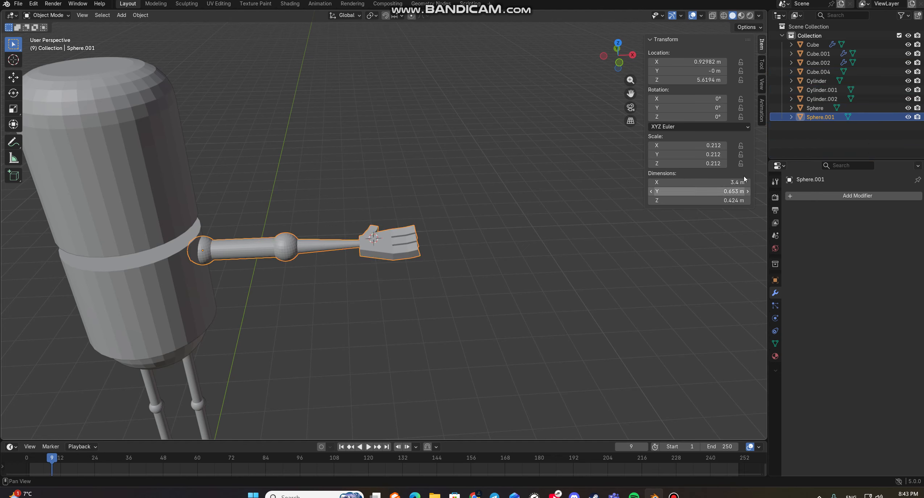
Add a Mirror modifier on the X axis to the arm, with the torso cylinder as the mirror object.
click(812, 195)
mouse_move(809, 204)
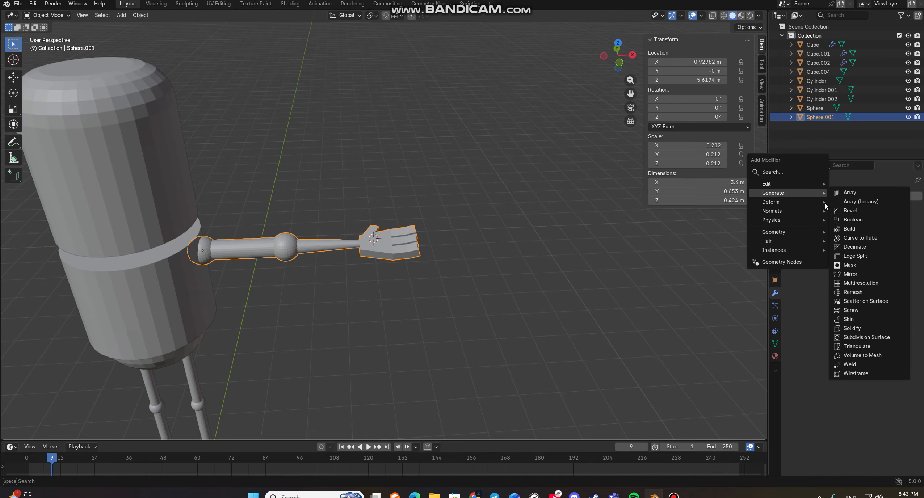
click(863, 274)
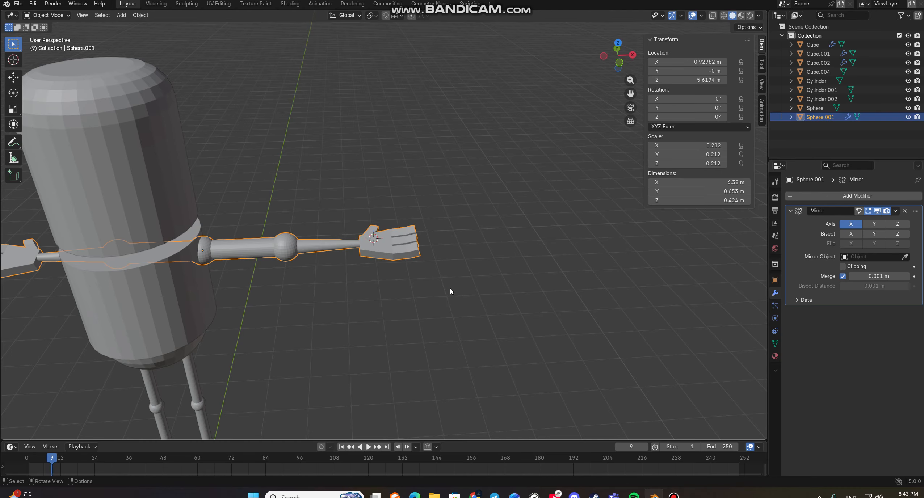
middle_drag(450, 288, 431, 285)
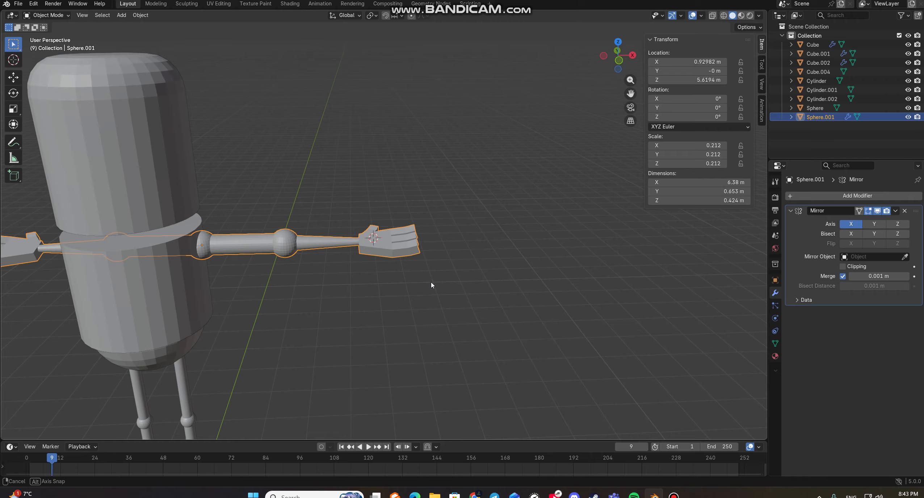
click(905, 257)
click(152, 290)
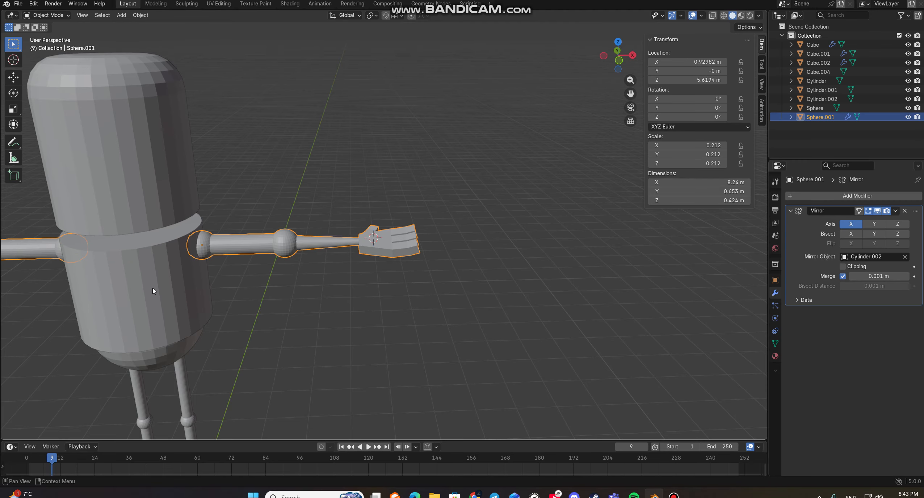
Examine the mirrored arms from several angles and compare the figure with the finished robot beside it.
scroll(152, 285, down, 2)
middle_drag(178, 269, 121, 271)
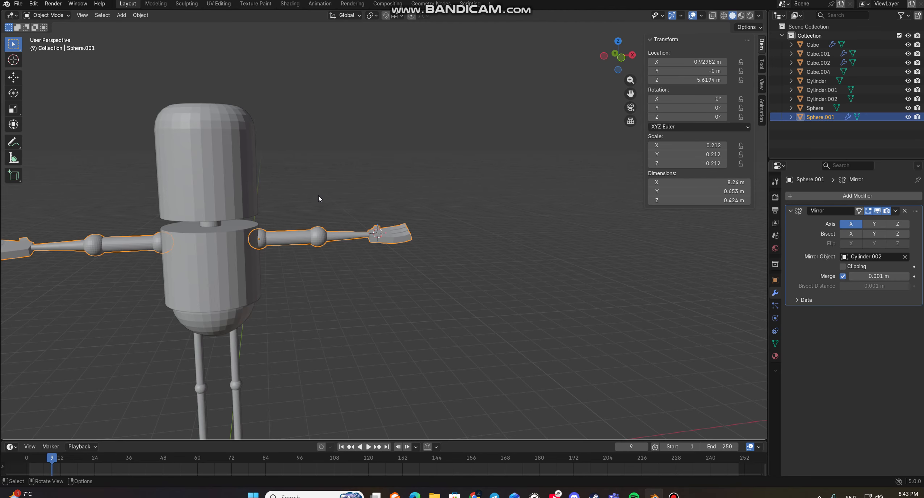
middle_drag(357, 184, 333, 187)
click(337, 184)
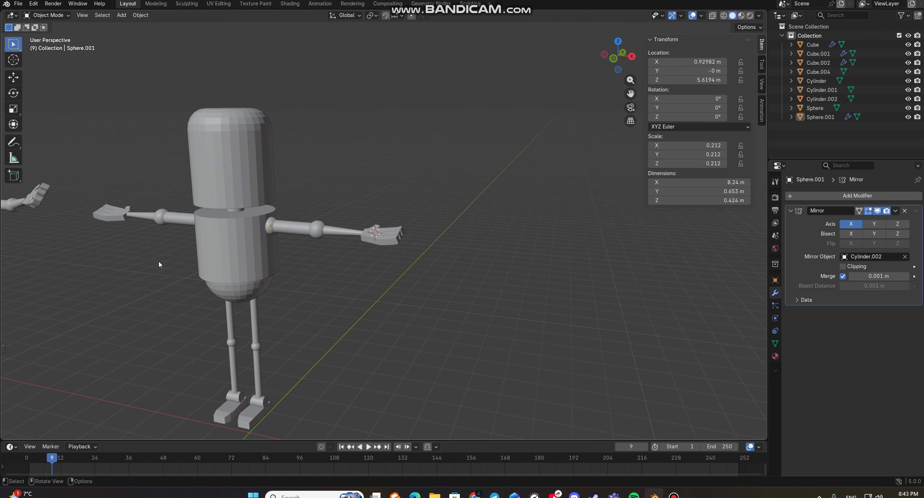
shift+middle_drag(159, 262, 353, 281)
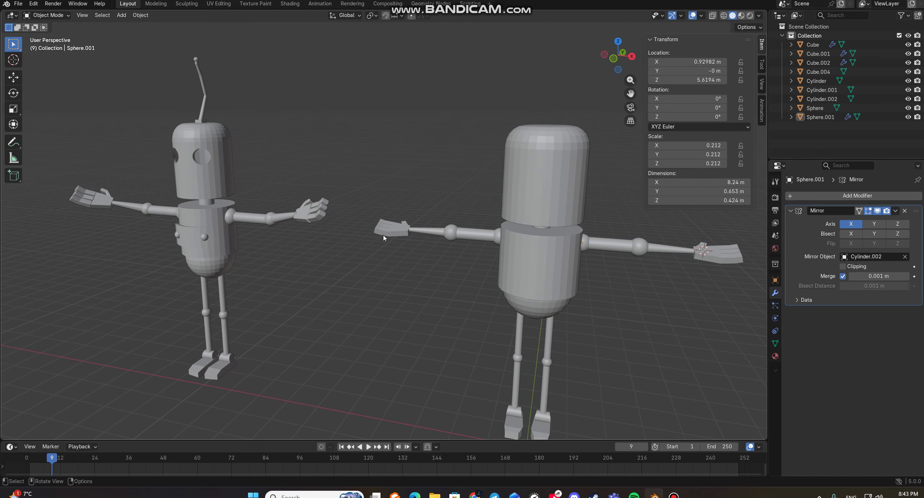
middle_drag(281, 244, 248, 247)
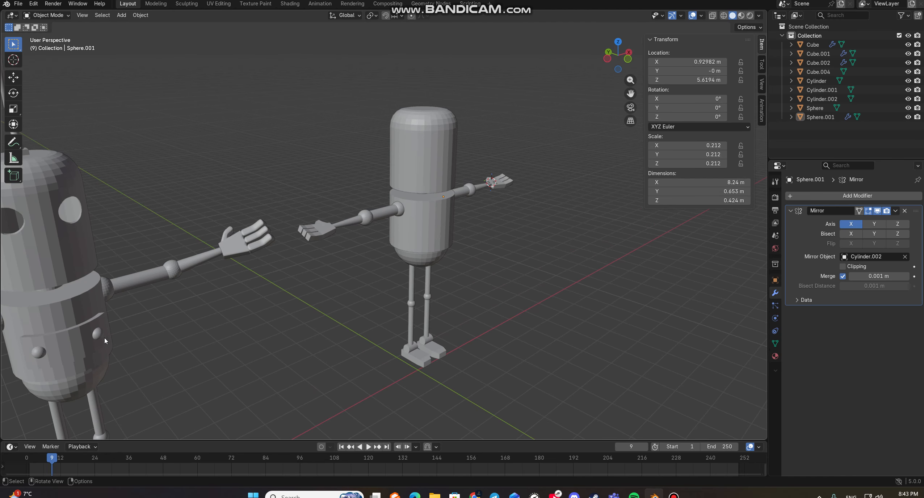
middle_drag(222, 325, 183, 304)
shift+middle_drag(397, 323, 309, 322)
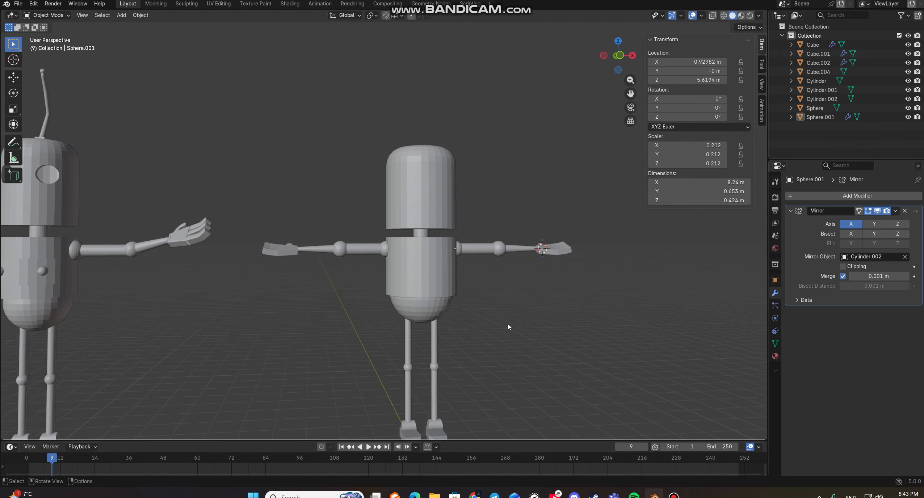
Add one horizontal loop cut to the torso cylinder in Edit Mode, slid below its middle by a factor of about 0.267.
shift+middle_drag(501, 312, 470, 304)
scroll(459, 296, up, 4)
click(412, 297)
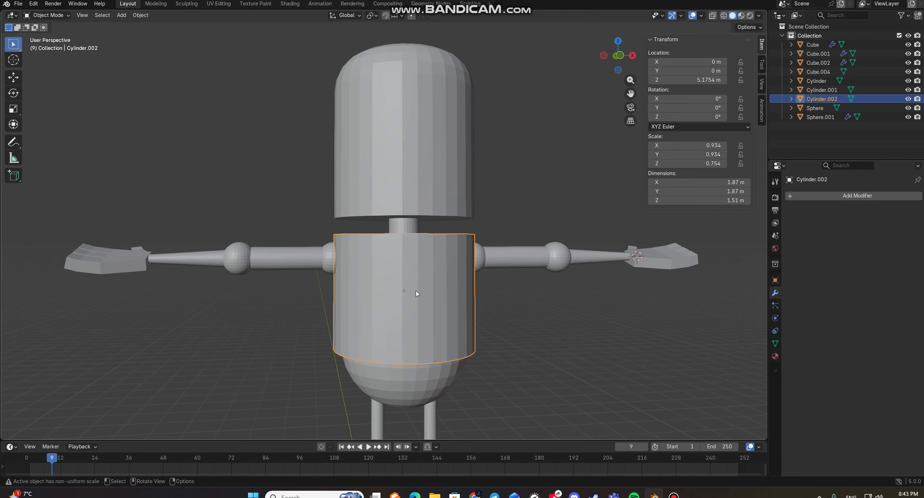
key(Tab)
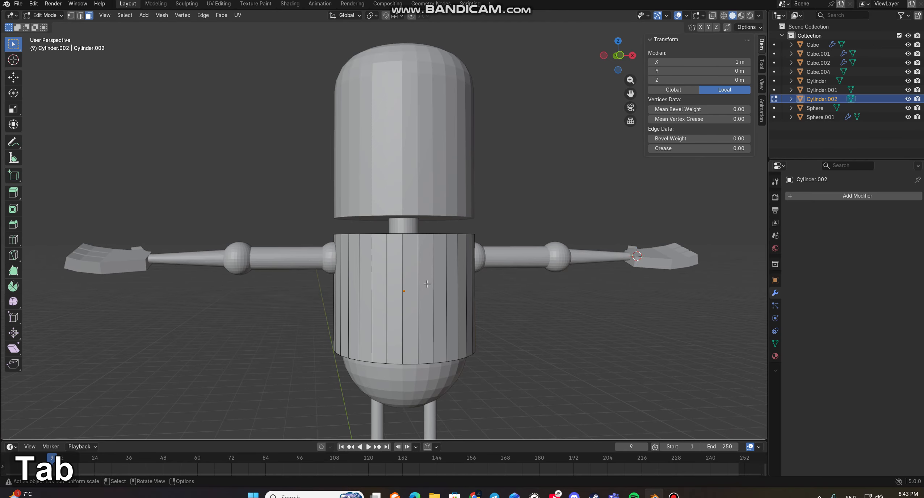
key(ctrl+r)
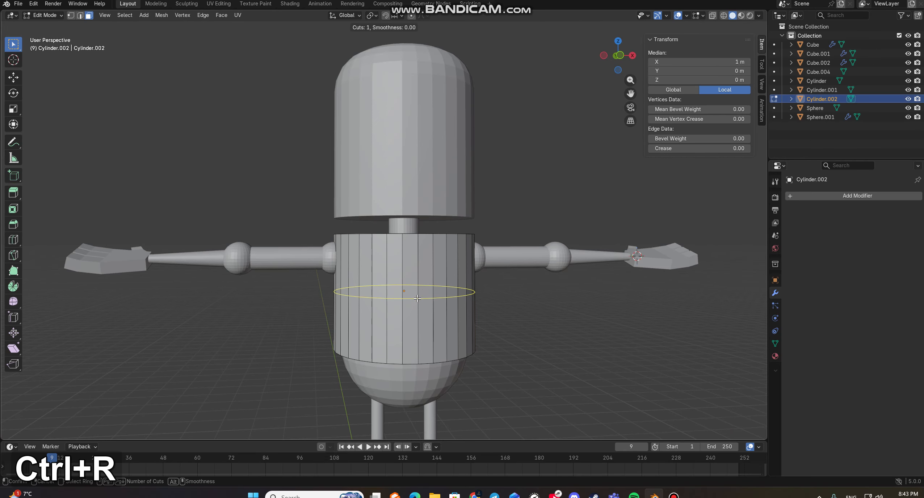
click(417, 297)
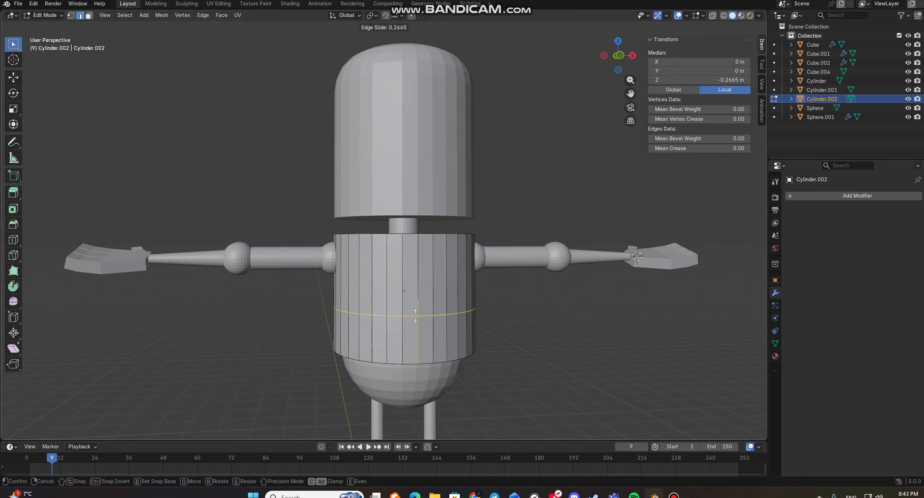
click(415, 316)
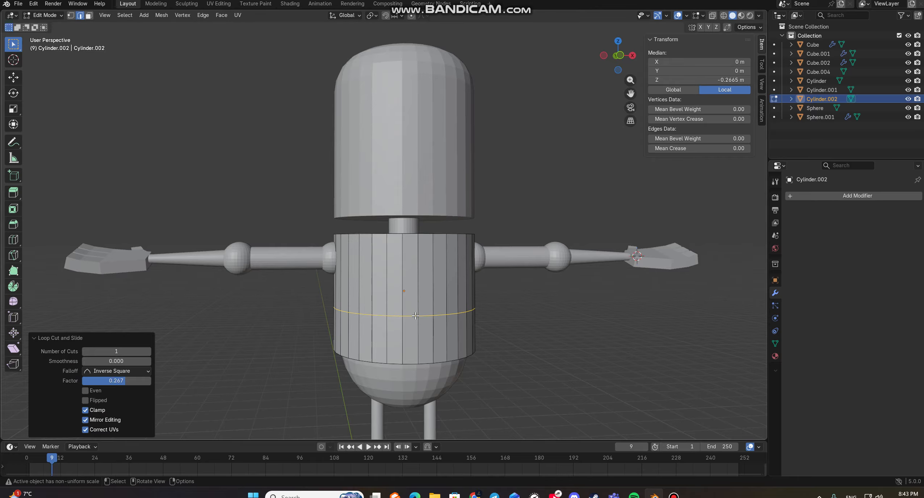
Bevel the new torso edge loop with one segment and an offset of about 0.31 m, forming a wide band.
key(ctrl+b)
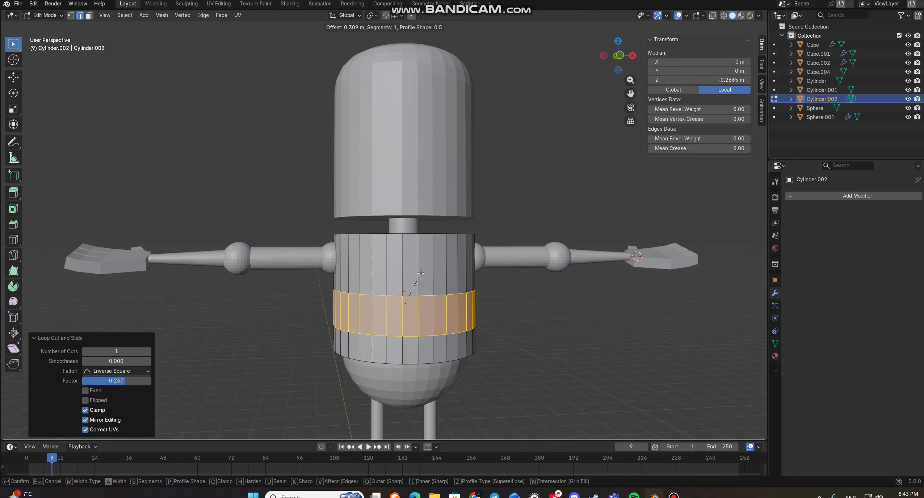
click(395, 309)
click(563, 341)
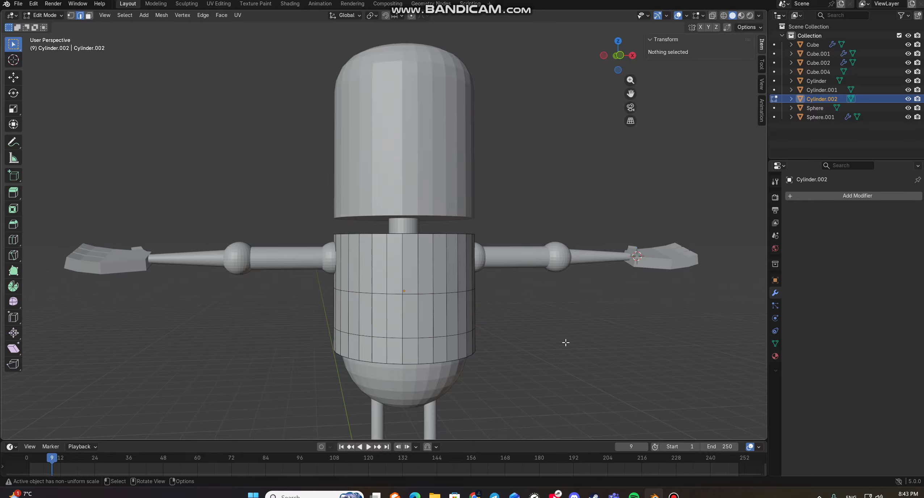
Select the eight adjacent front faces of the torso's middle band, centred on the body.
middle_drag(543, 349, 538, 350)
click(421, 313)
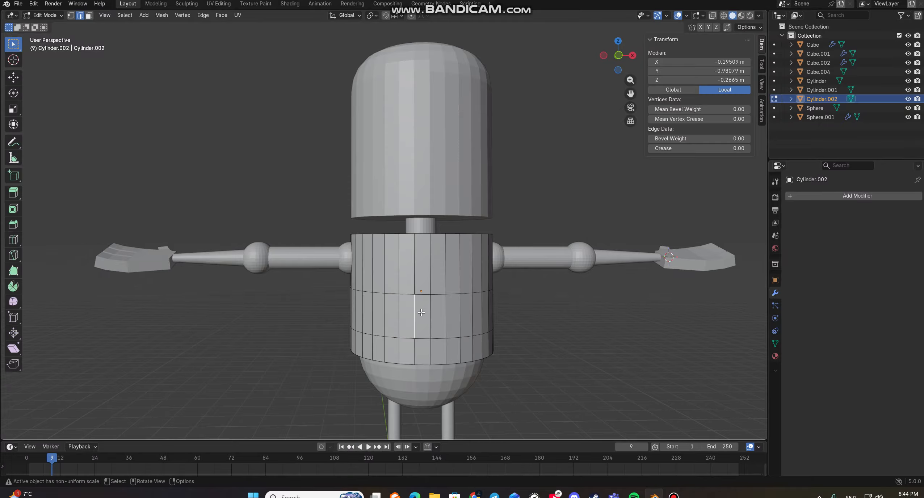
key(3)
click(425, 313)
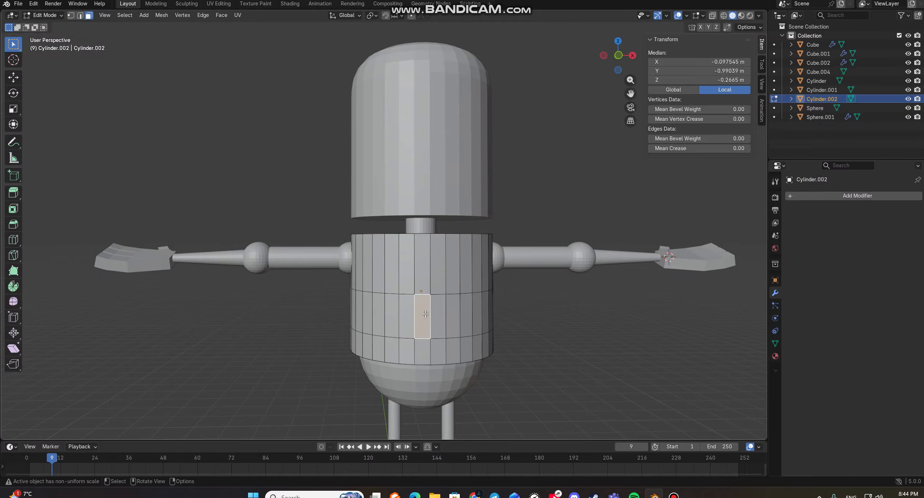
key(End)
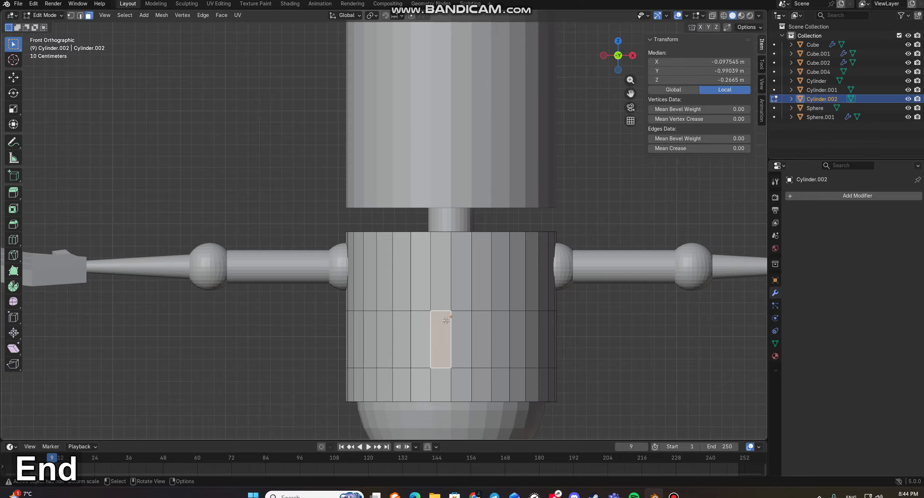
shift+click(463, 334)
shift+click(481, 333)
shift+click(427, 333)
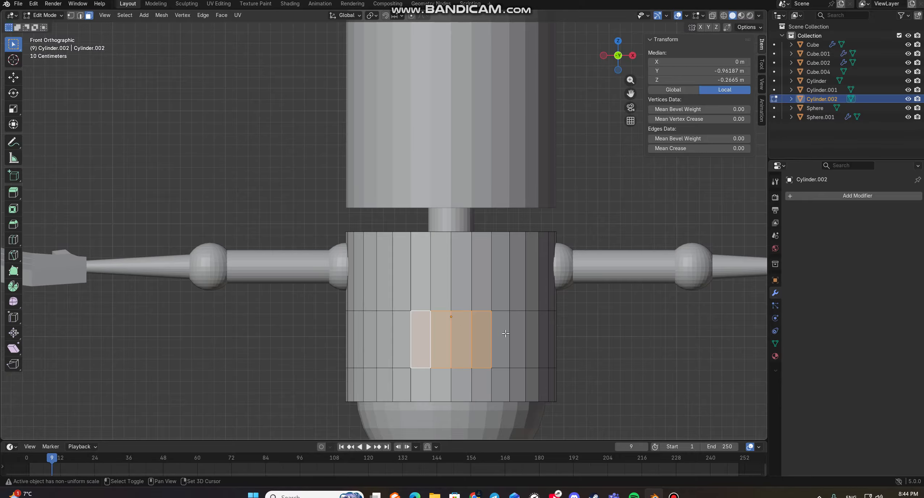
shift+click(502, 330)
shift+click(402, 331)
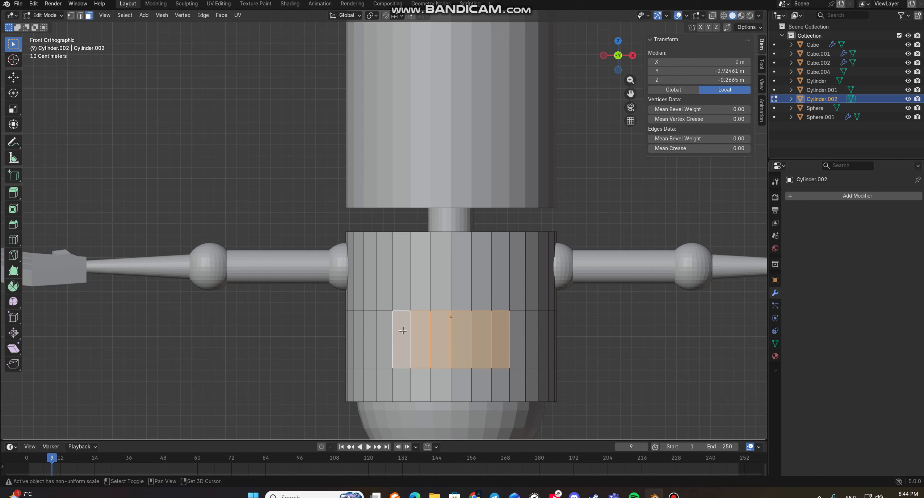
shift+click(386, 326)
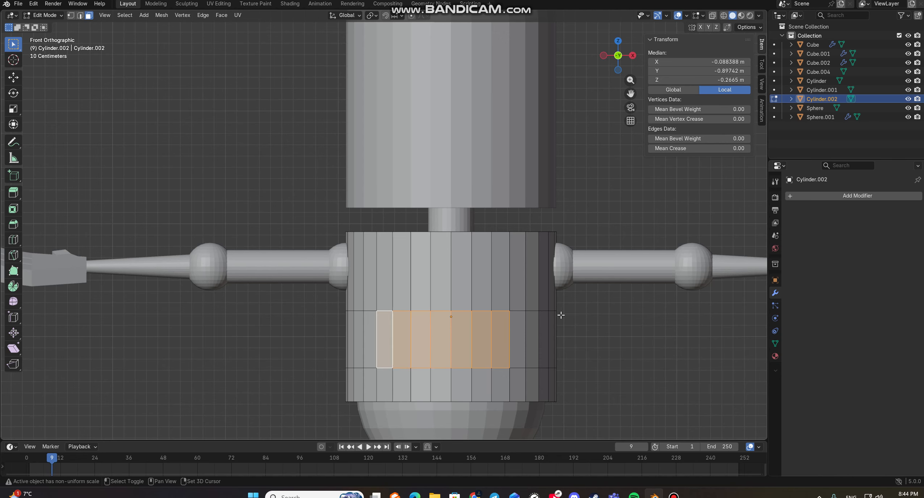
shift+click(517, 327)
Try extruding the eight selected front faces of the torso outward by about 0.178 m.
scroll(550, 323, down, 4)
middle_drag(551, 323, 269, 302)
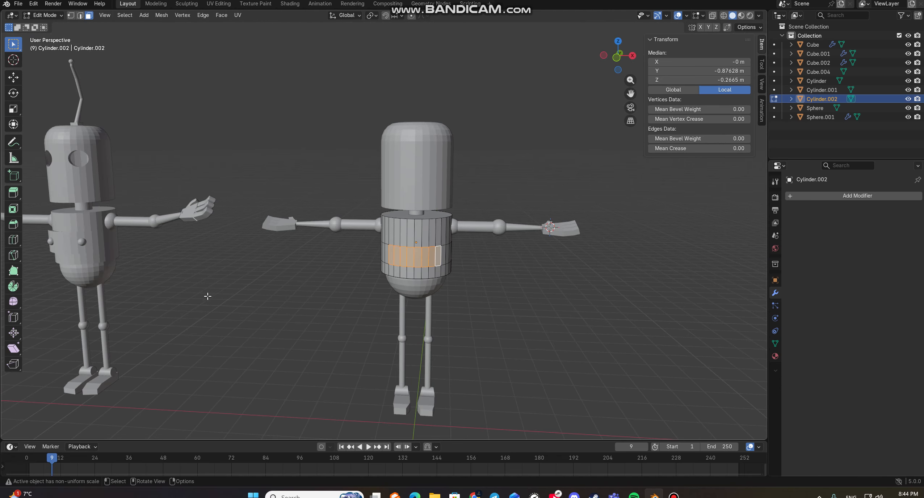
scroll(403, 296, up, 4)
middle_drag(547, 316, 517, 302)
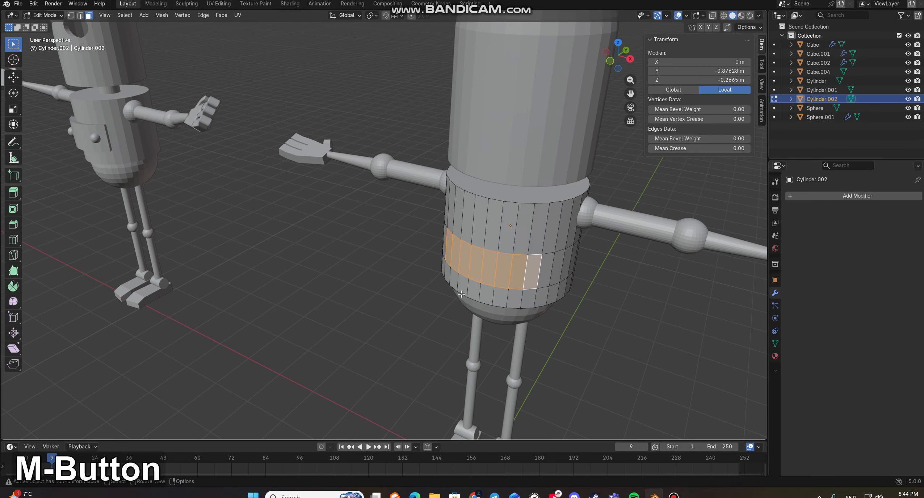
key(e)
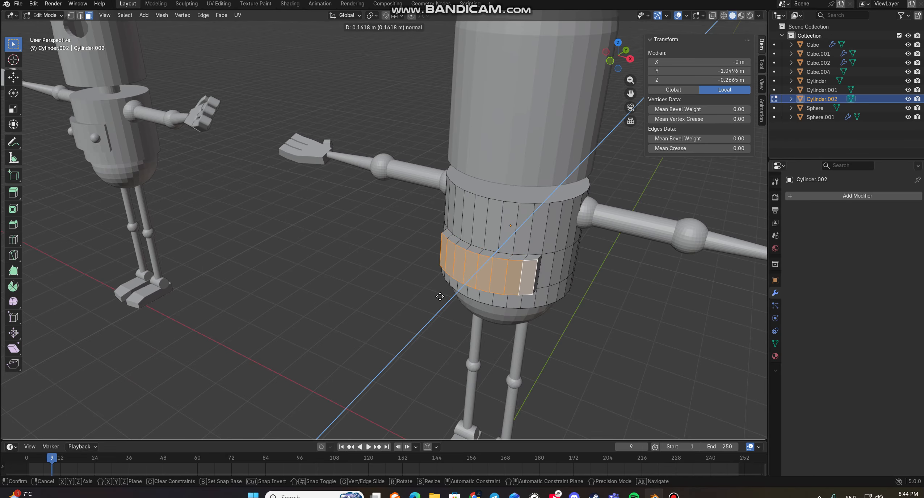
click(440, 296)
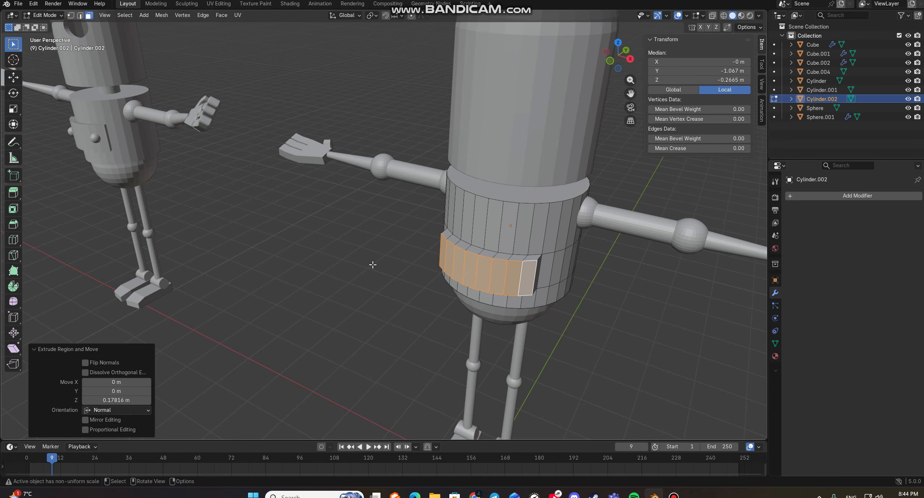
middle_drag(375, 266, 409, 270)
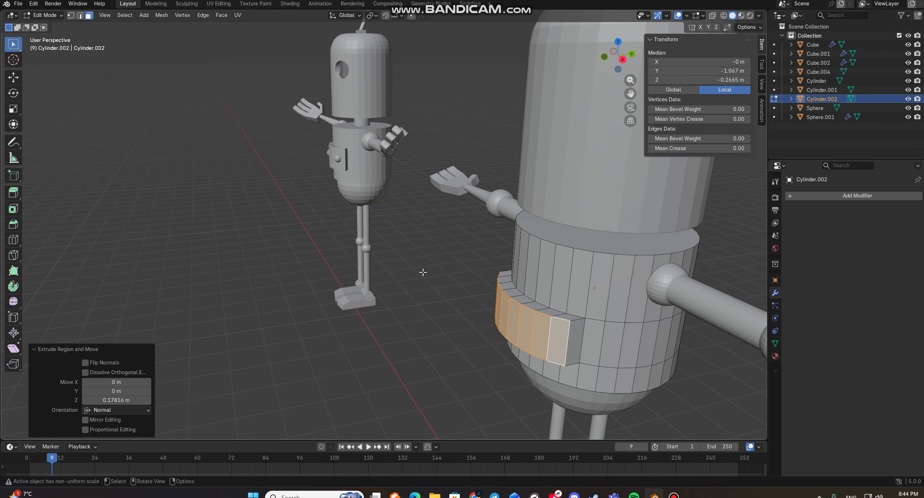
key(ctrl+z)
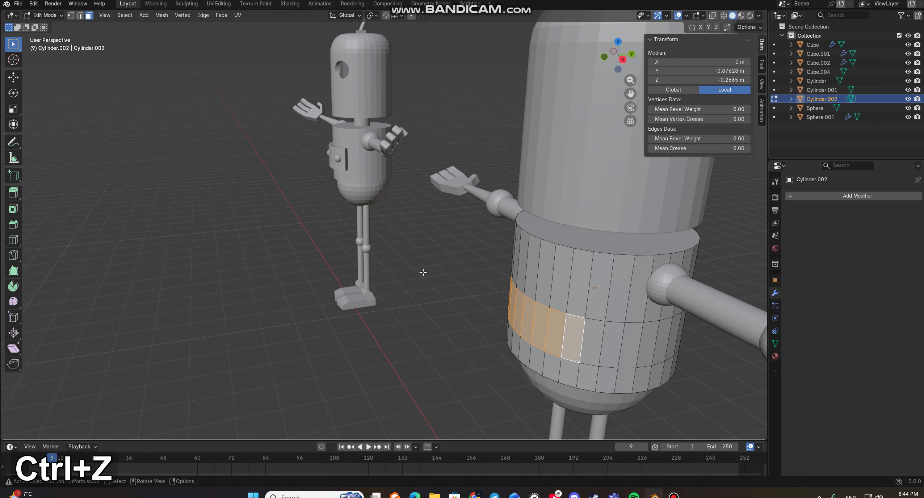
Extrude the eight selected torso faces outward along their normal by about 0.085 m to form a raised front panel.
key(e)
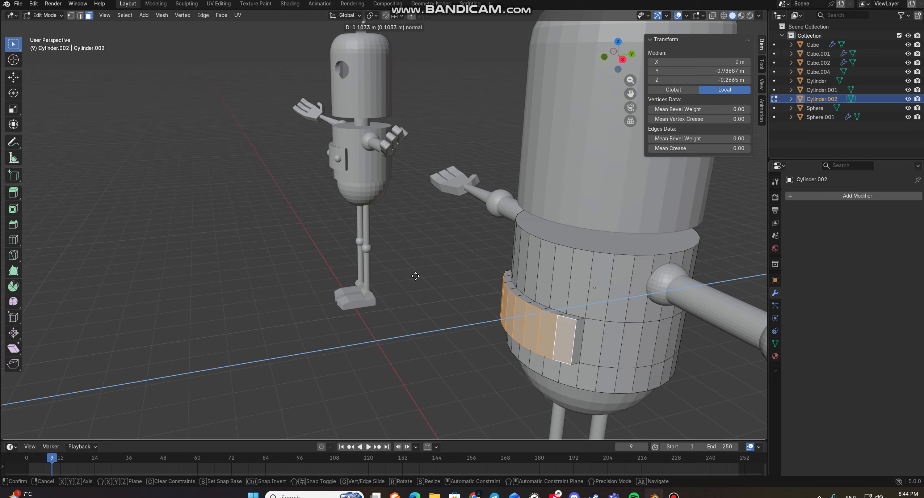
click(416, 276)
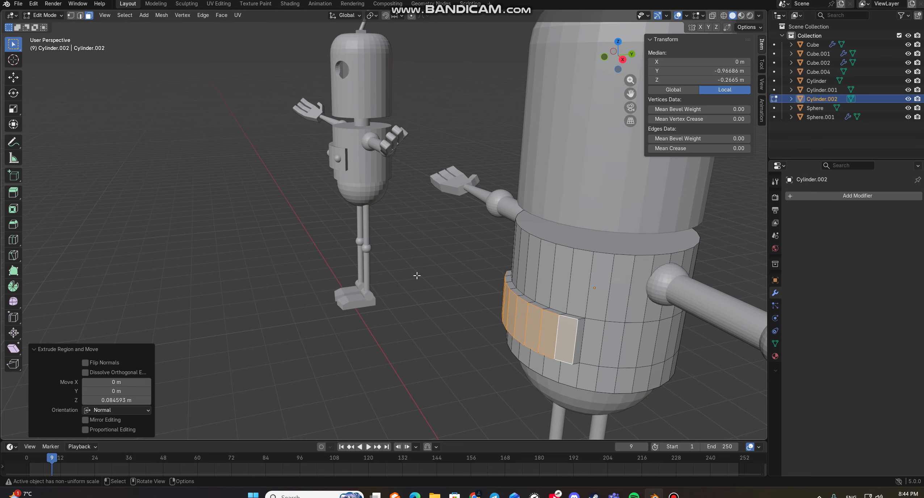
click(400, 282)
middle_drag(398, 287, 510, 308)
Examine the raised front panel and compare it with the finished robot to judge where its knobs sit.
click(533, 326)
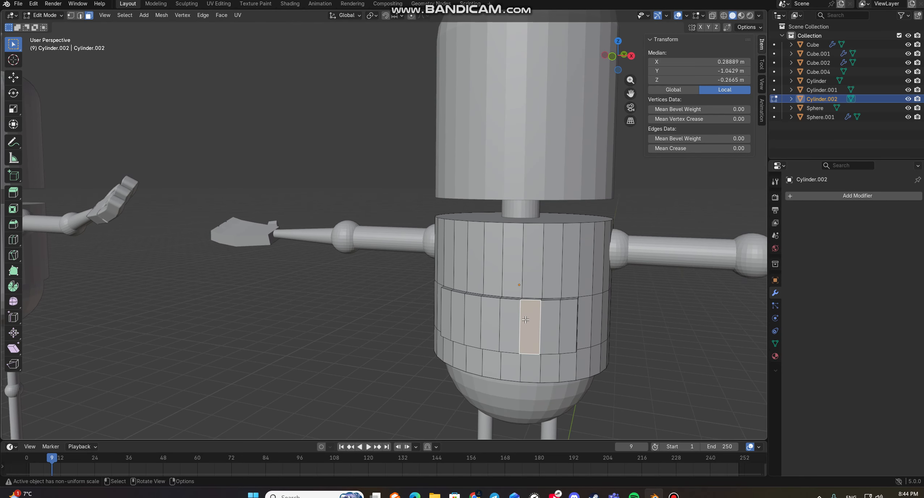
key(End)
scroll(528, 320, down, 7)
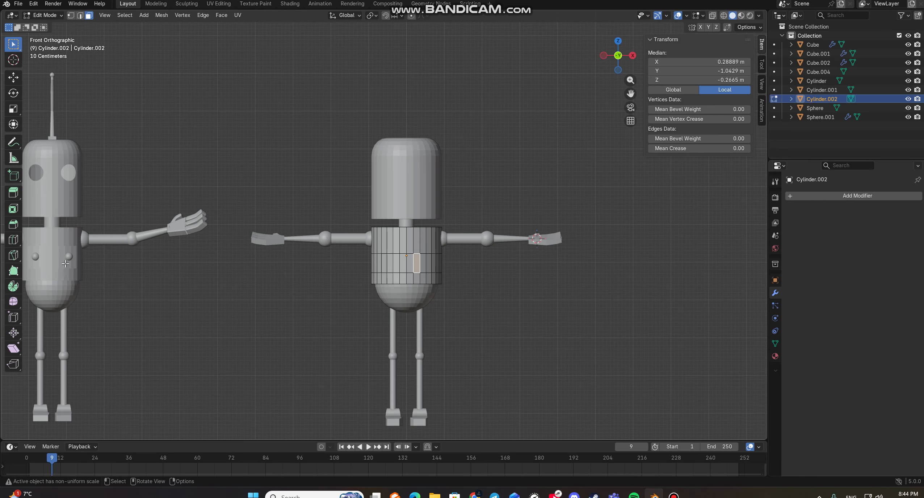
scroll(320, 276, up, 5)
shift+middle_drag(545, 362, 484, 290)
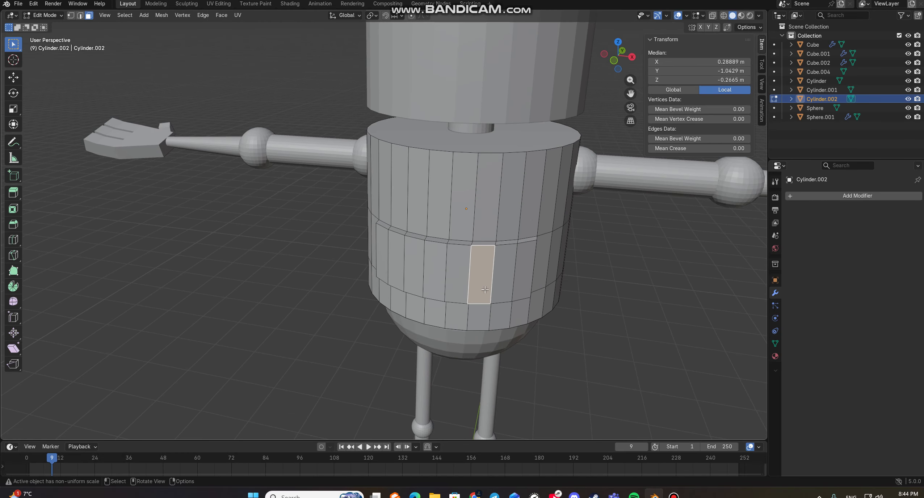
scroll(484, 290, up, 5)
key(KP_1)
scroll(441, 371, down, 2)
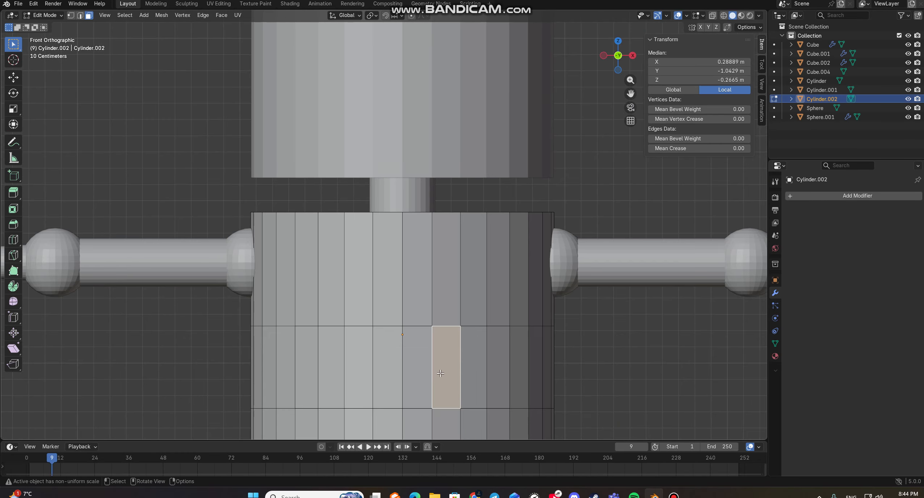
Snap the 3D cursor to the second vertical edge from the raised panel's centre, on the positive X side.
click(471, 358)
middle_drag(471, 358, 527, 283)
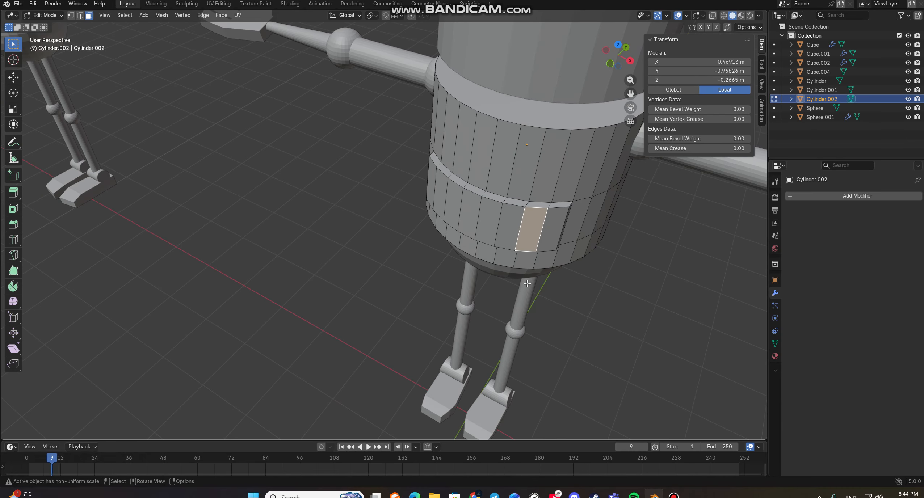
key(2)
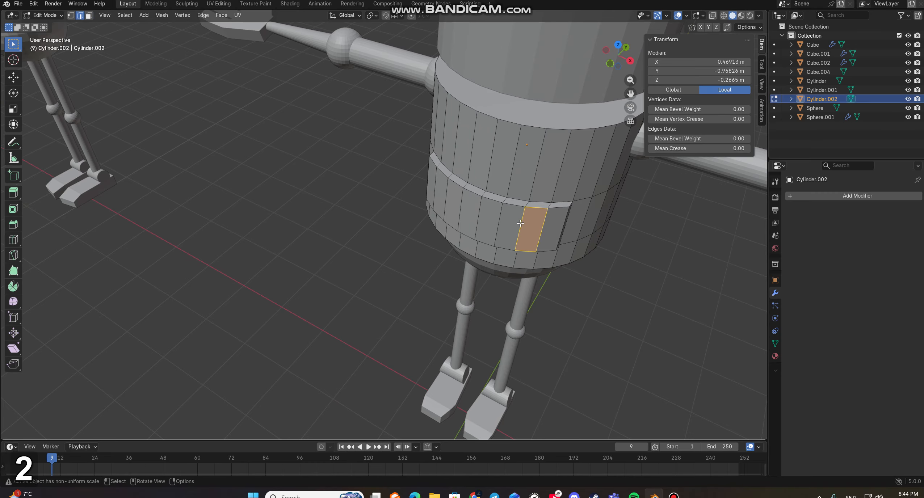
click(536, 230)
middle_drag(537, 230, 521, 286)
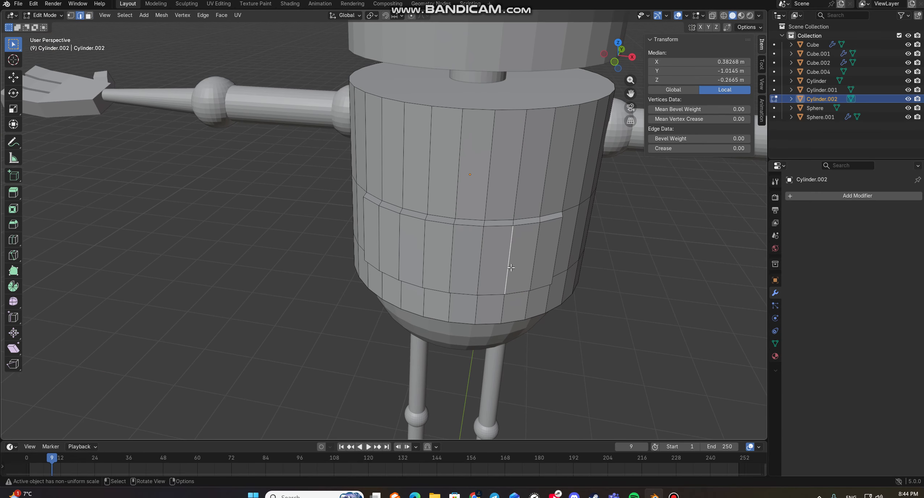
key(shift+s)
click(511, 306)
Add a UV sphere at the 3D cursor in Object Mode and scale it to about 0.091 as a torso knob.
key(Tab)
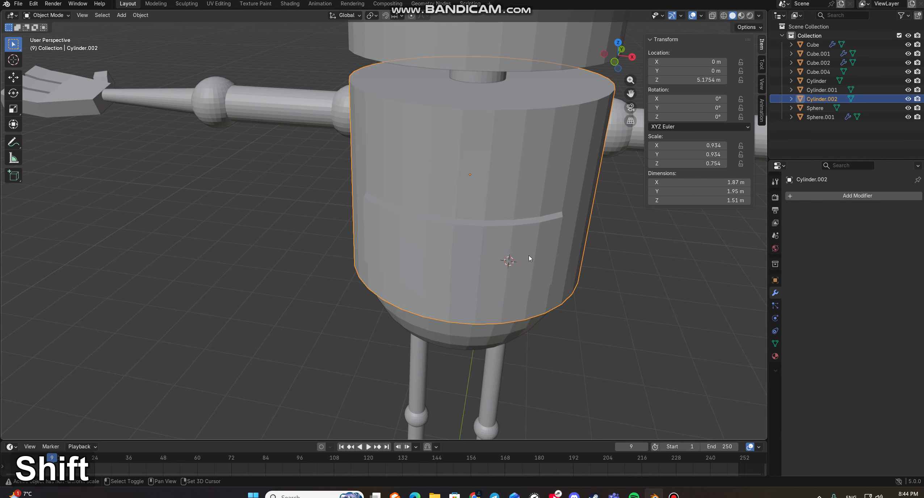
key(shift+a)
mouse_move(528, 256)
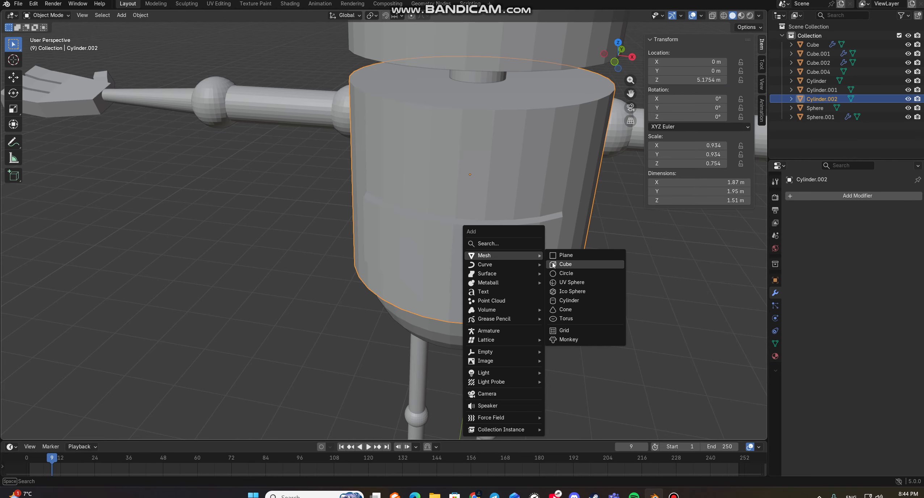
click(575, 283)
key(s)
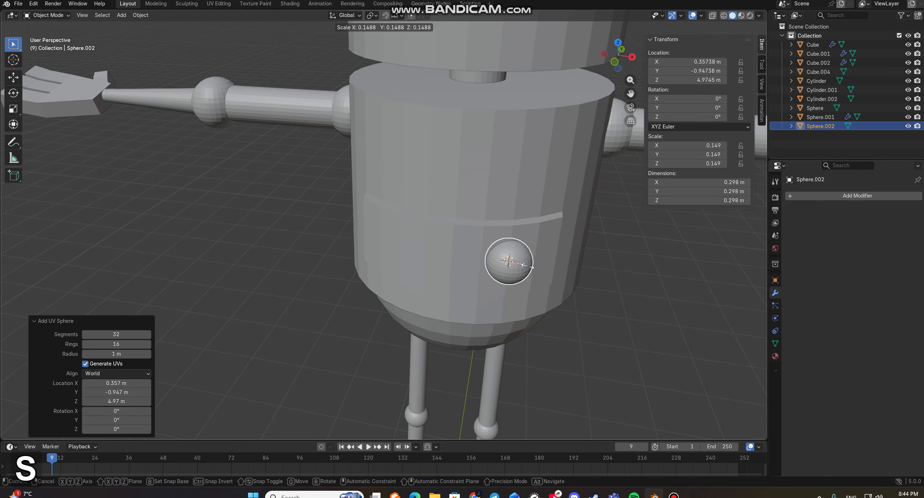
click(520, 270)
middle_drag(541, 273, 501, 306)
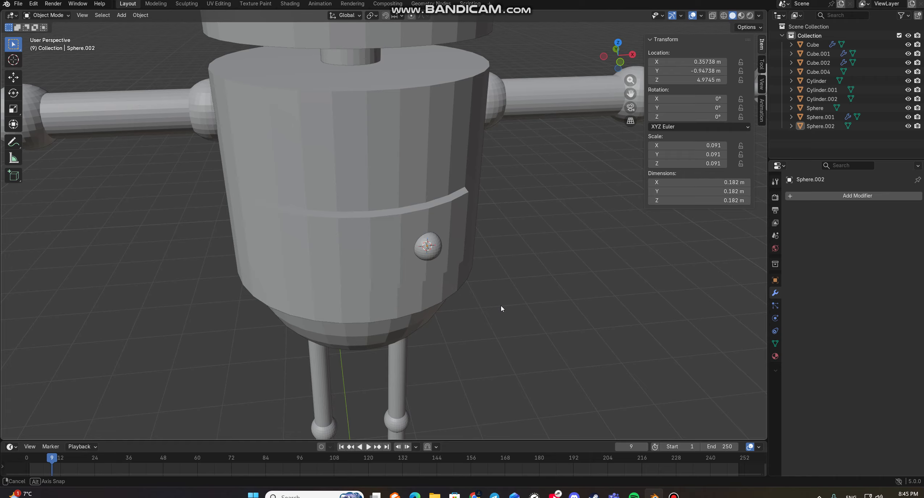
Add a Mirror modifier on the X axis to the knob sphere, with the torso cylinder as the mirror object.
click(439, 246)
click(840, 196)
mouse_move(835, 199)
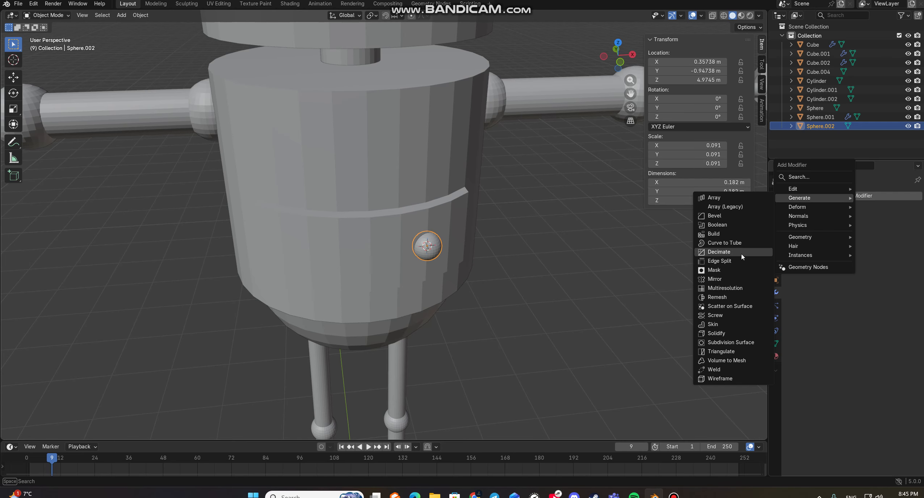
click(715, 279)
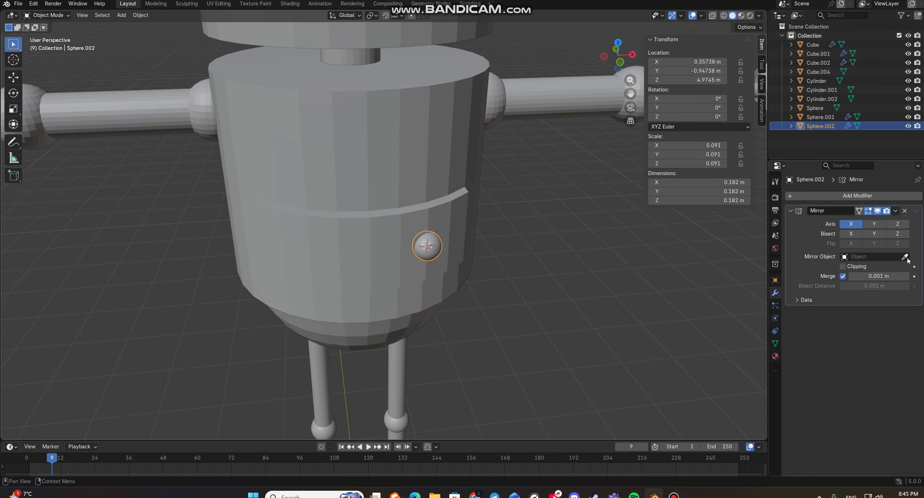
click(366, 241)
Examine the mirrored knobs from several angles and compare the figure with the finished robot beside it.
middle_drag(489, 255, 430, 262)
click(370, 256)
scroll(613, 292, down, 5)
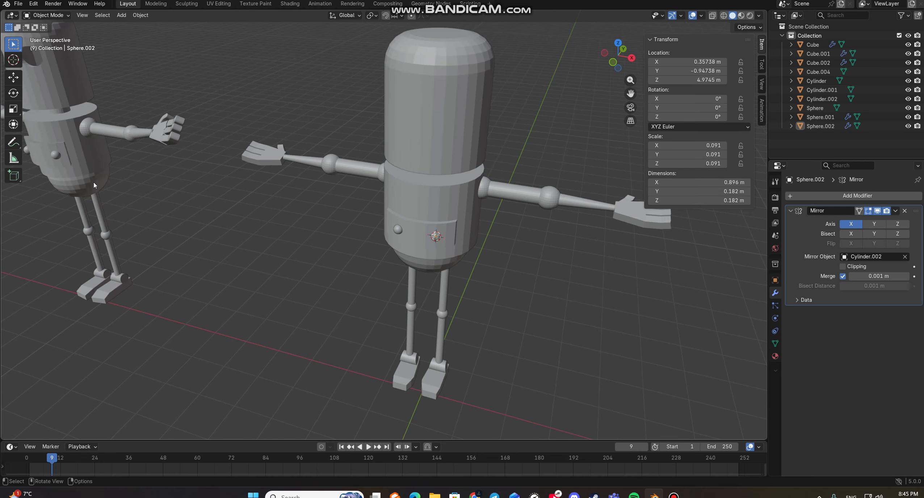
scroll(94, 177, down, 2)
scroll(440, 271, up, 3)
middle_drag(447, 235, 507, 235)
scroll(454, 214, down, 4)
mouse_move(390, 144)
middle_down()
mouse_move(366, 145)
mouse_move(385, 140)
middle_up()
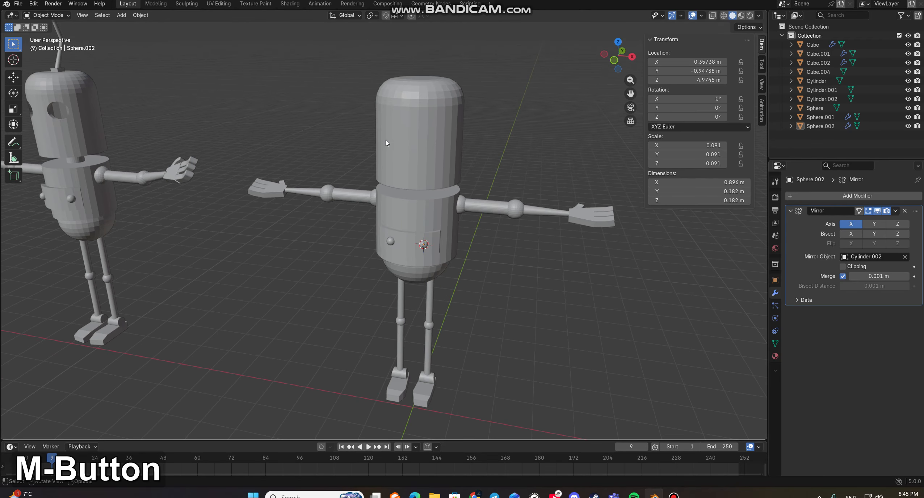
Add one horizontal loop cut to the head cylinder in Edit Mode, slid above its middle by a factor of about -0.559.
click(423, 127)
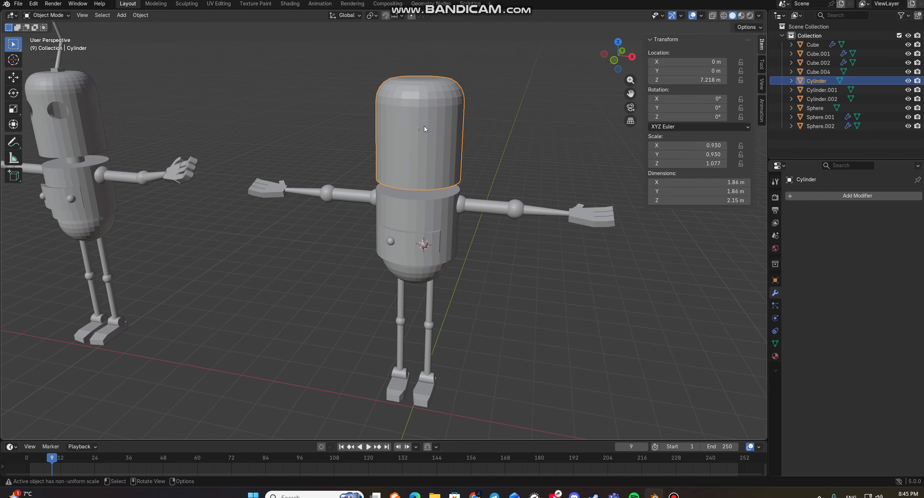
shift+middle_drag(477, 106, 438, 169)
scroll(405, 204, up, 3)
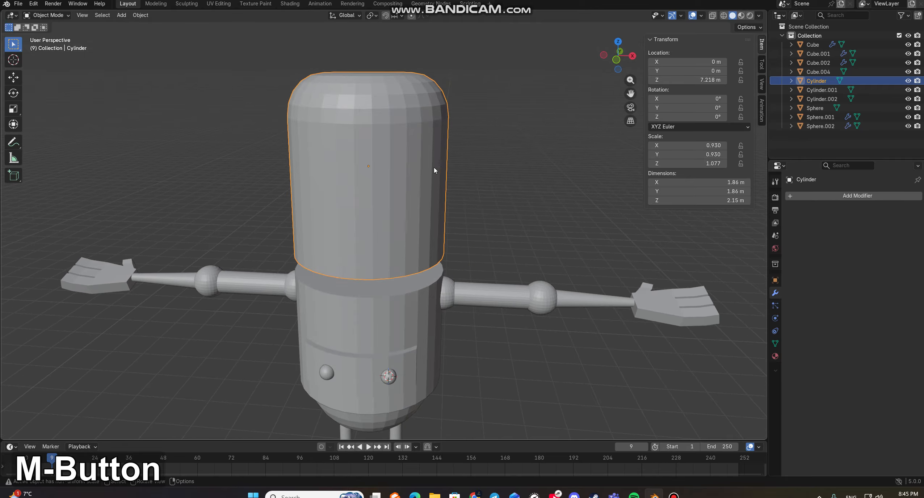
key(Tab)
key(Tab)
key(shift+r)
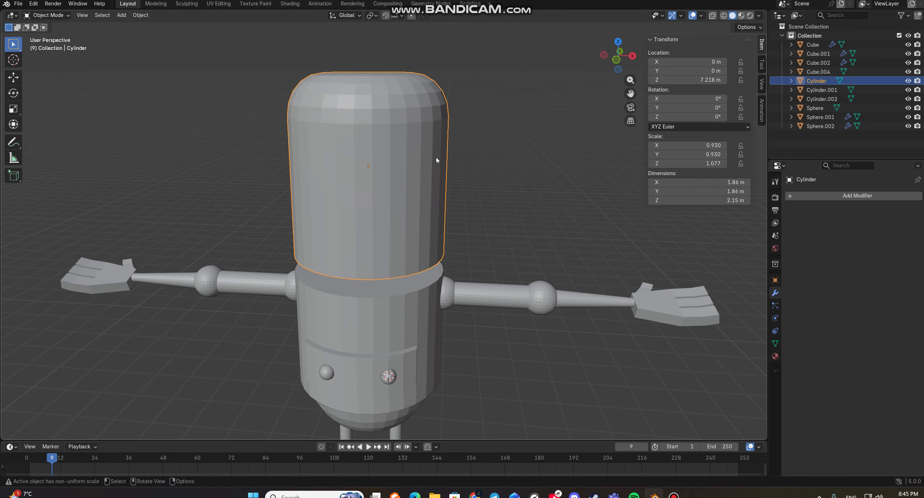
key(Tab)
key(ctrl+r)
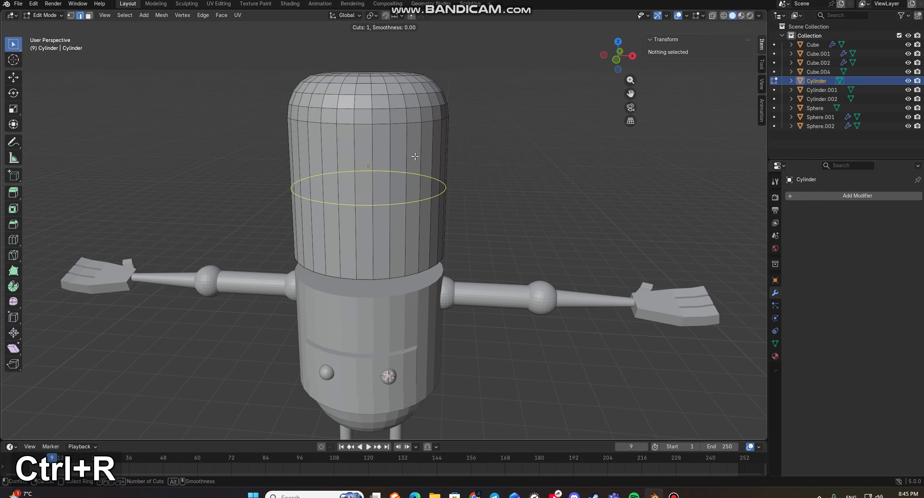
click(411, 141)
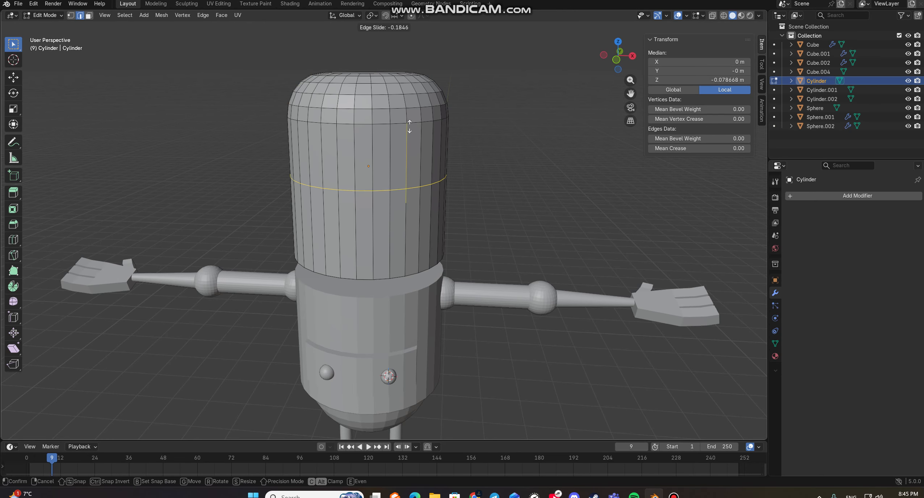
click(409, 98)
scroll(401, 163, up, 2)
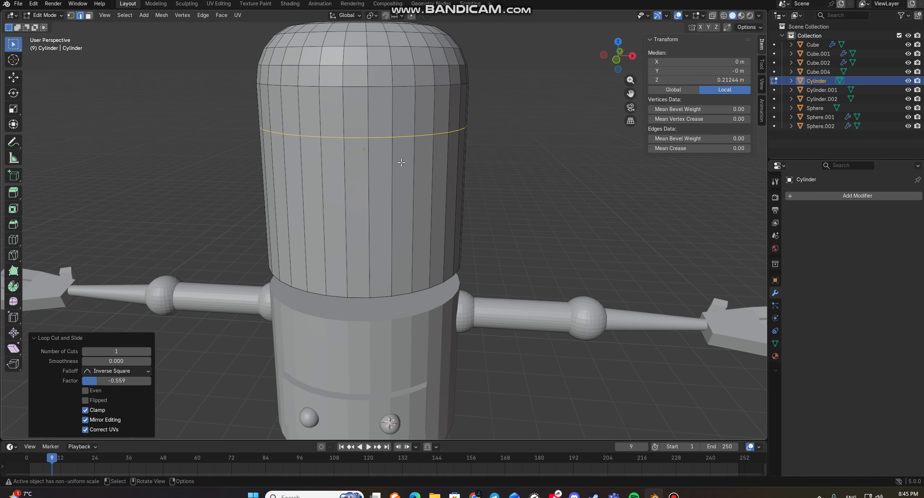
Vertex-bevel two front vertices of the head's new edge loop, spaced symmetrically at the eye positions, with a width of about 0.242 m.
middle_drag(374, 146, 386, 143)
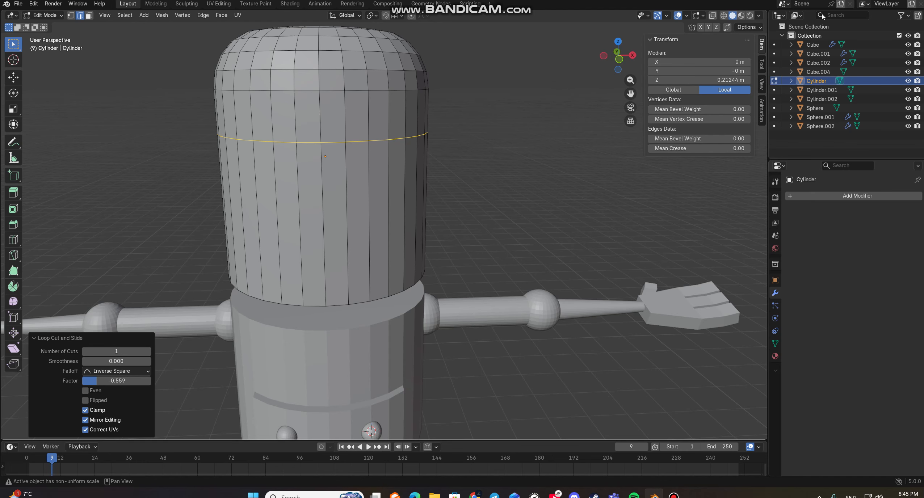
middle_drag(388, 139, 371, 197)
key(KP_1)
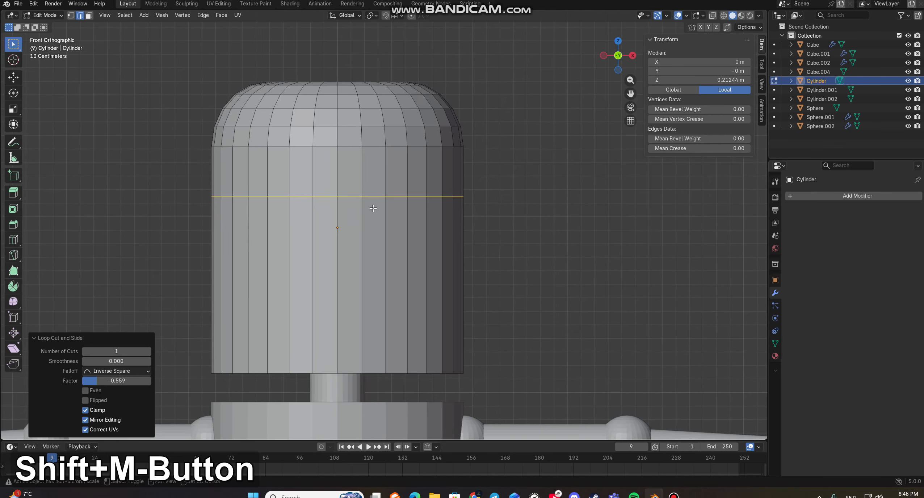
scroll(371, 196, up, 2)
click(388, 184)
scroll(387, 184, down, 1)
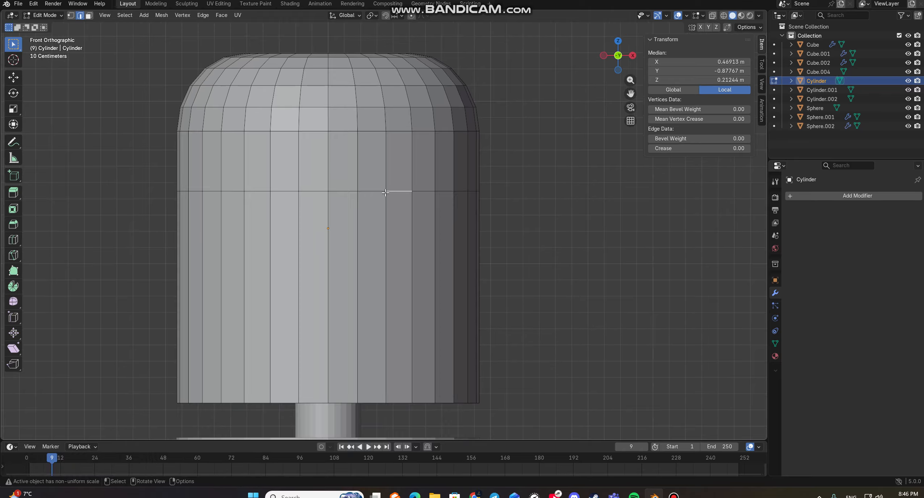
key(2)
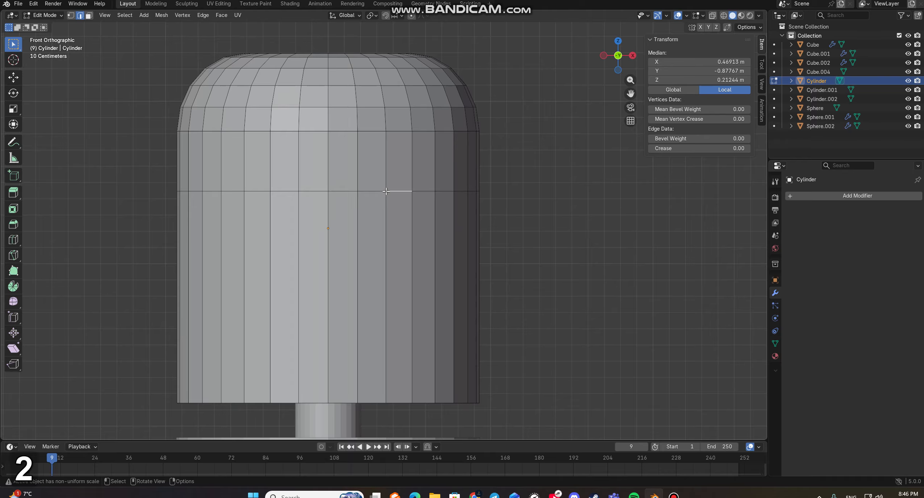
click(386, 191)
key(1)
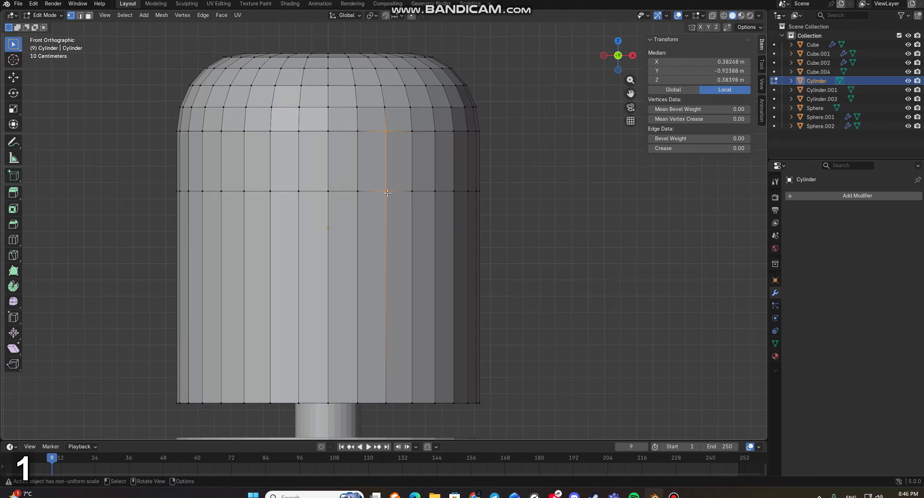
click(389, 191)
click(359, 191)
click(385, 191)
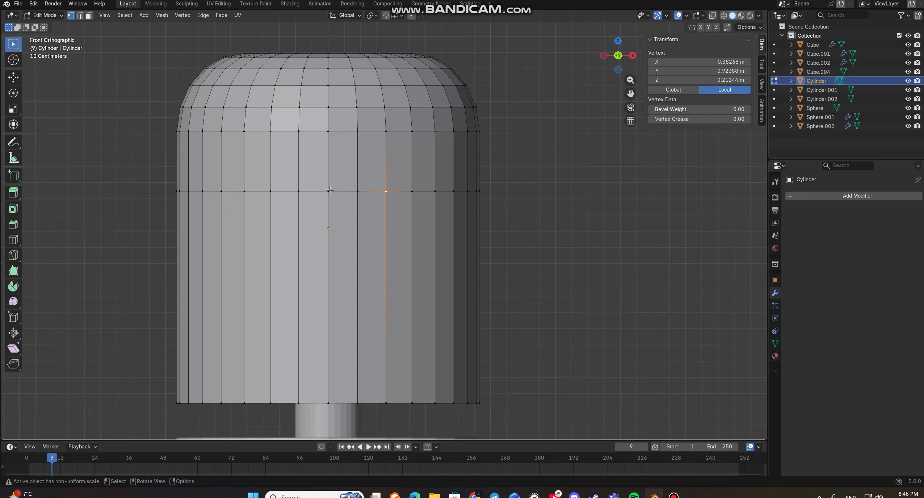
key(shift)
shift+click(269, 191)
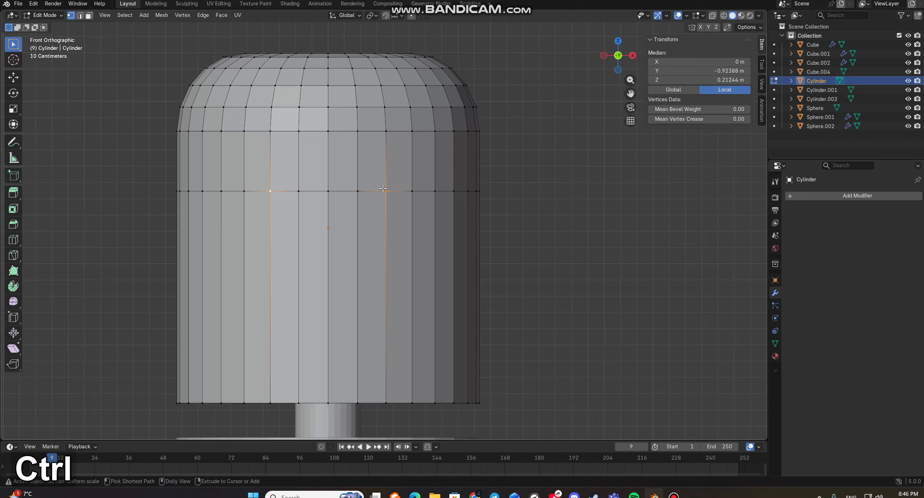
key(ctrl+shift+b)
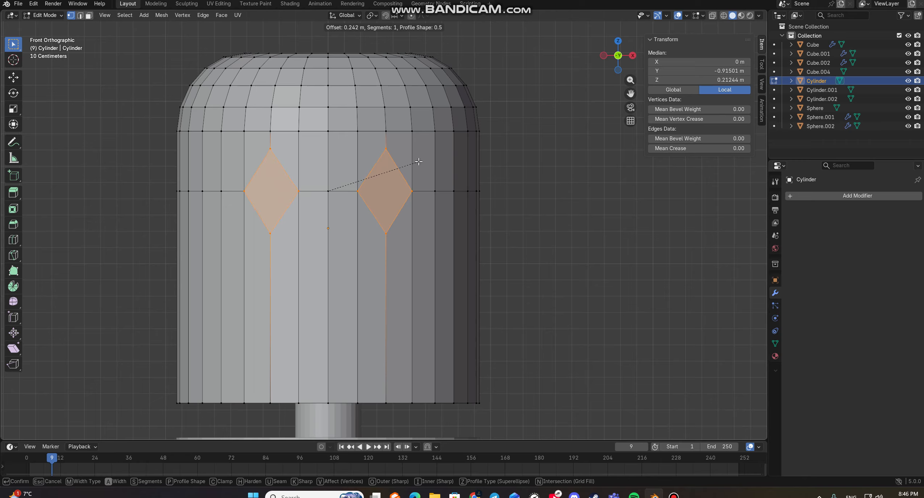
click(418, 162)
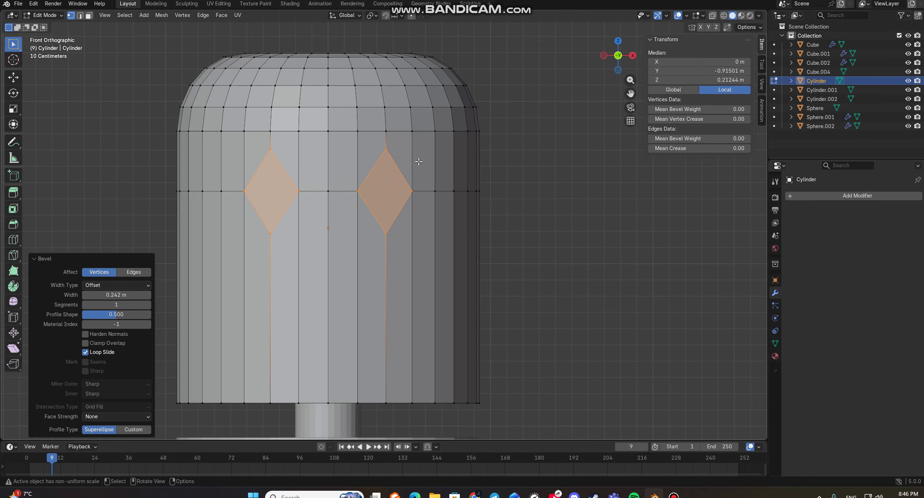
Round the two eye bevels by setting 4 segments and a profile shape of about 0.057.
click(148, 305)
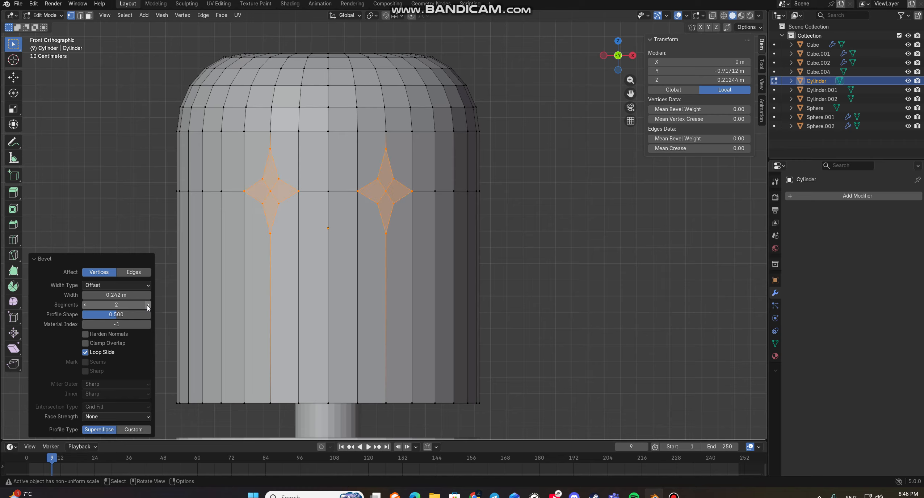
click(148, 305)
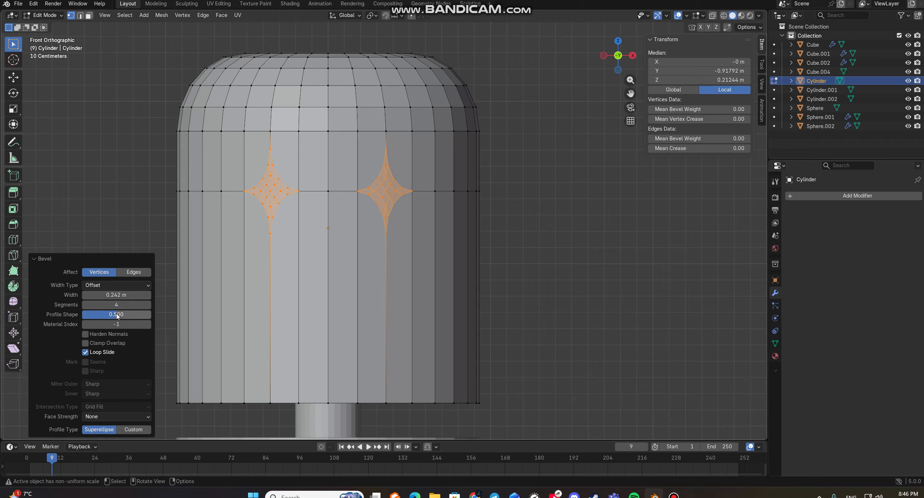
drag(115, 314, 86, 314)
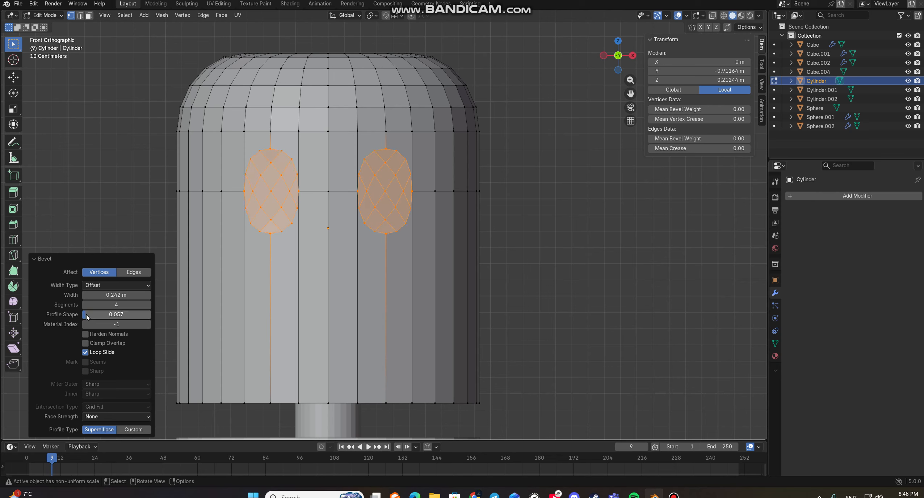
click(85, 305)
click(85, 305)
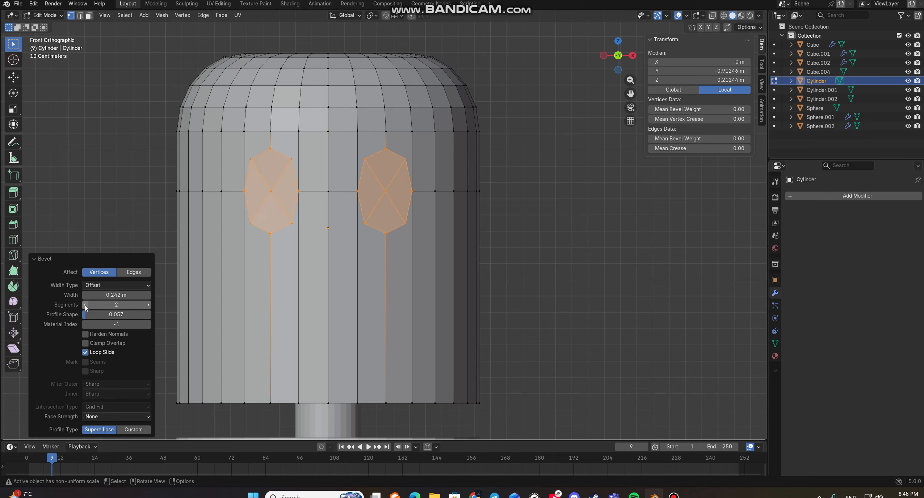
click(147, 305)
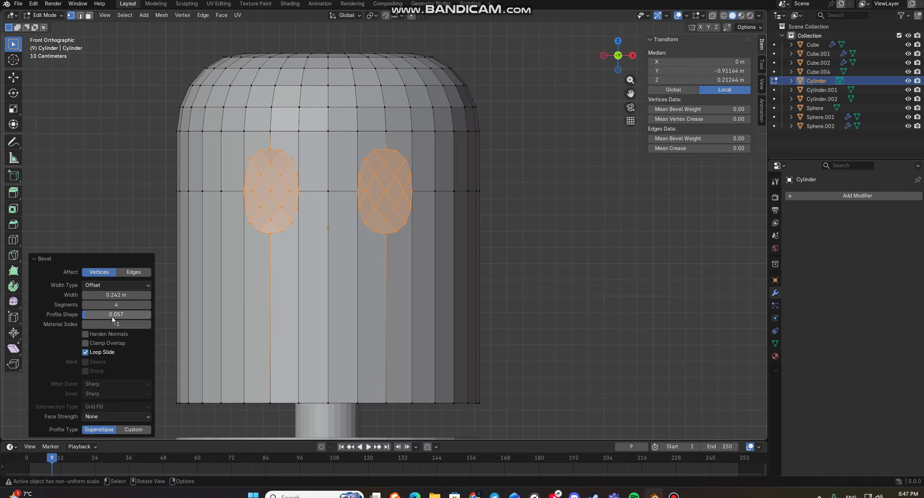
Adjust the eye bevels to a width of about 0.202 m and a profile shape of about 0.062.
mouse_move(116, 296)
mouse_down()
mouse_move(108, 296)
mouse_move(116, 296)
mouse_up()
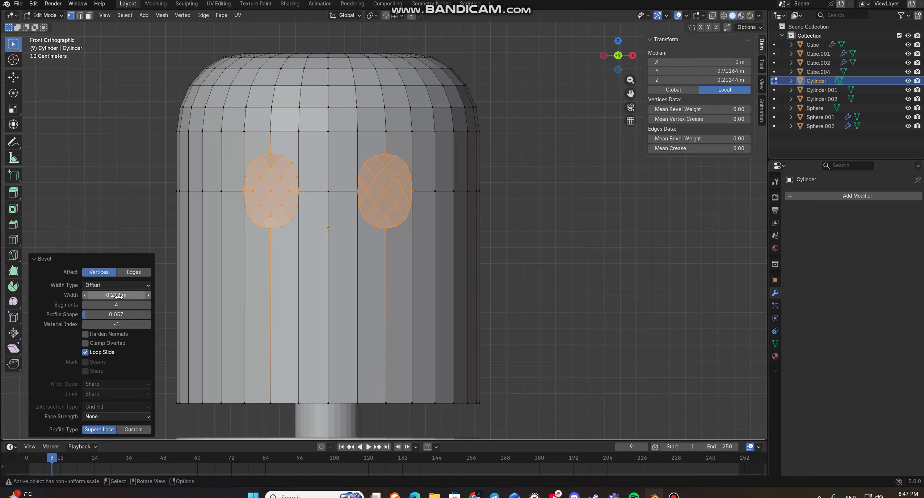
middle_drag(415, 285, 452, 289)
mouse_move(124, 295)
mouse_down()
mouse_move(105, 295)
mouse_move(123, 314)
mouse_move(109, 314)
mouse_move(112, 295)
mouse_up()
Delete the faces of both round eye patches to open the eye holes, and return to Object Mode.
middle_drag(162, 279, 245, 267)
scroll(514, 237, up, 3)
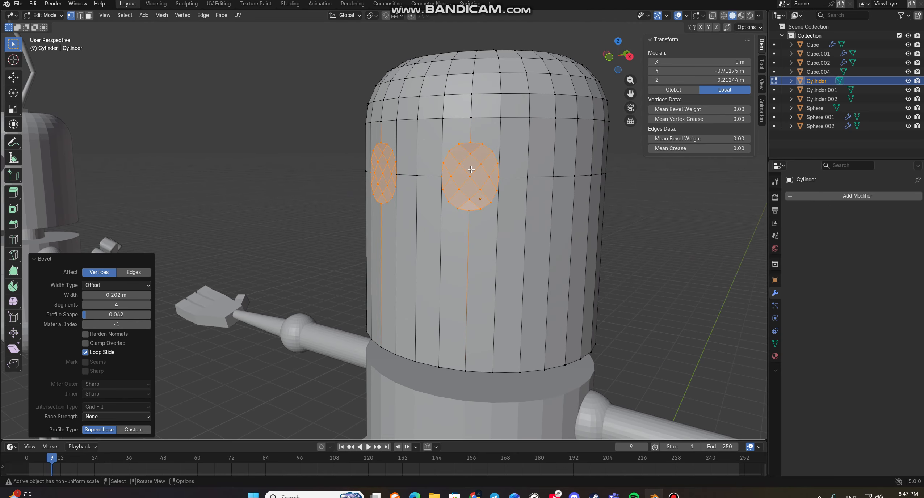
key(Delete)
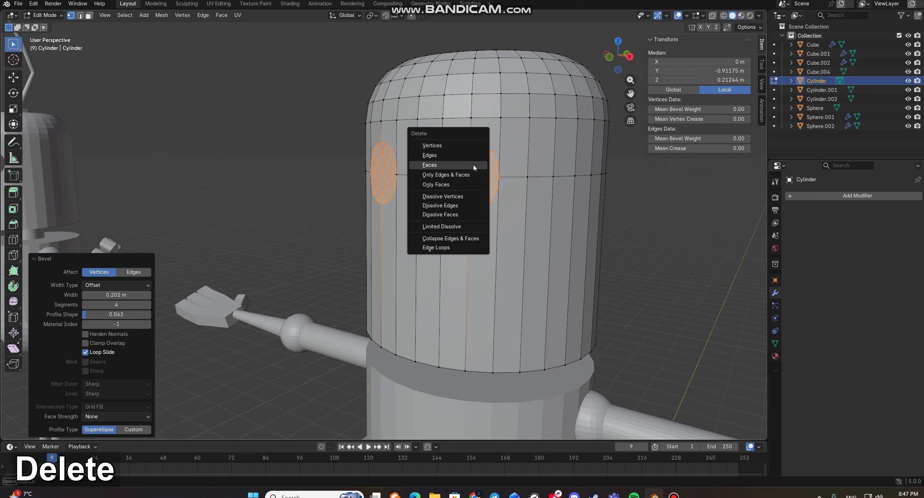
click(465, 167)
middle_drag(465, 167, 587, 241)
key(Tab)
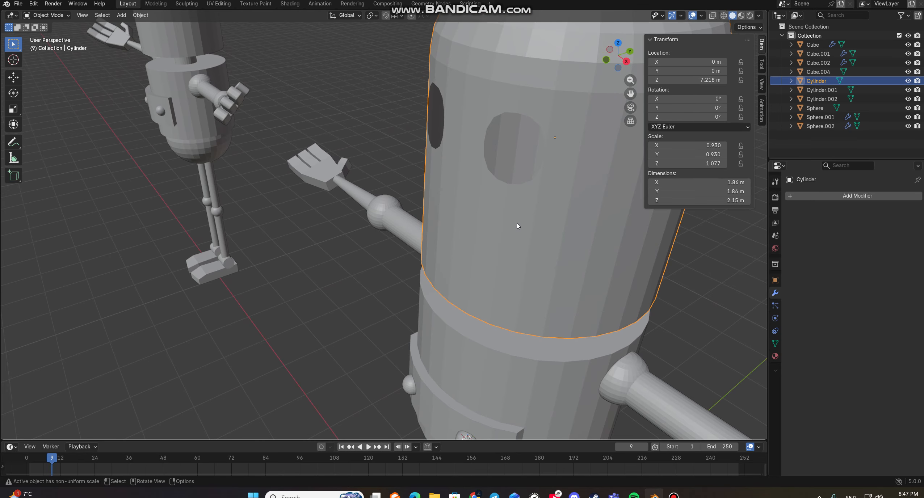
Add a Solidify modifier to the head cylinder and set its thickness to 0.06 m.
click(861, 198)
mouse_move(861, 200)
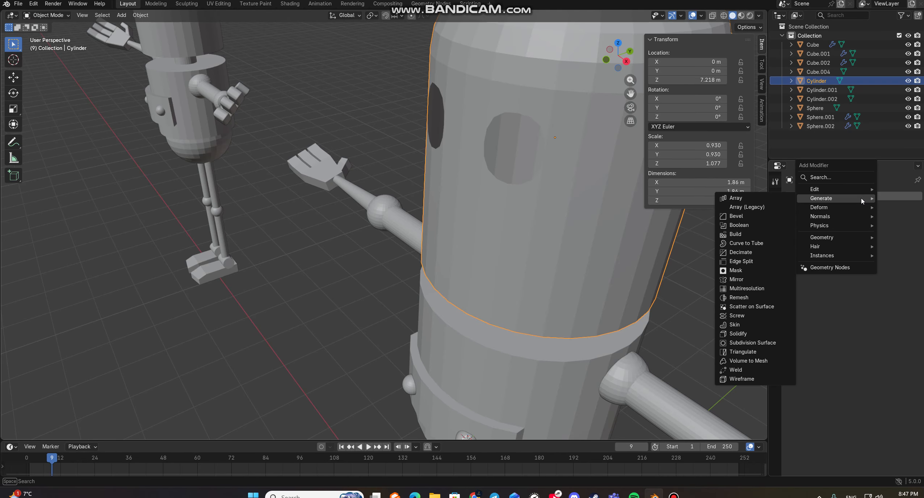
click(753, 333)
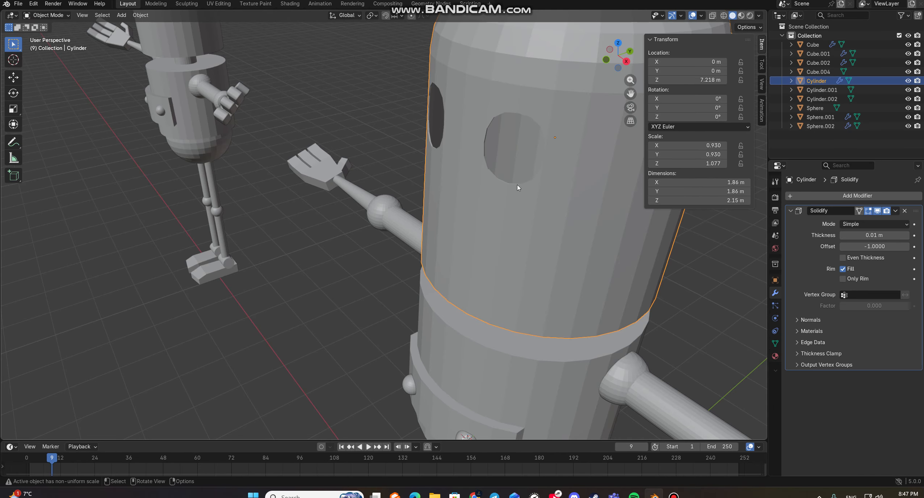
middle_drag(516, 185, 553, 229)
scroll(731, 270, down, 1)
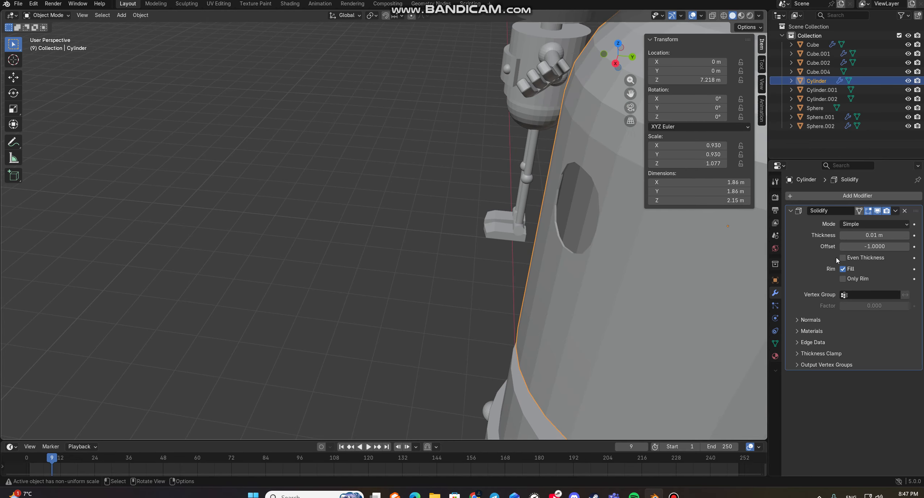
click(906, 236)
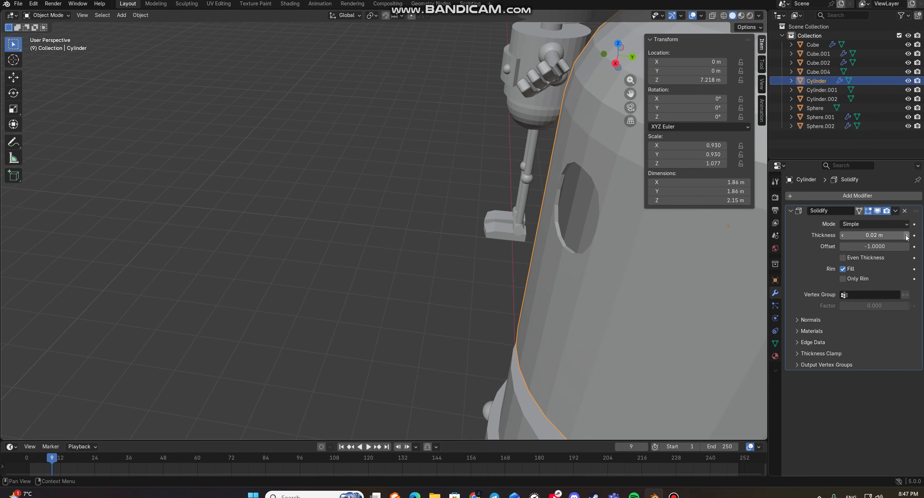
click(906, 235)
click(905, 236)
click(906, 235)
click(906, 235)
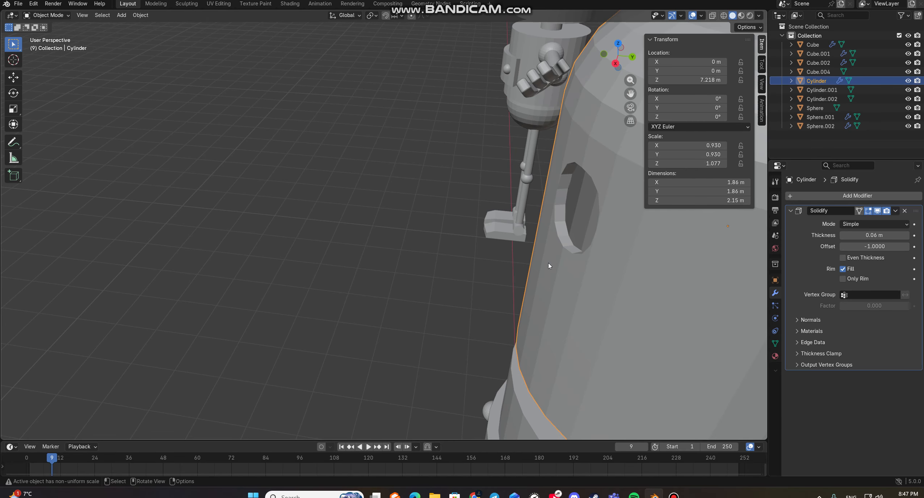
middle_drag(549, 263, 602, 217)
click(553, 174)
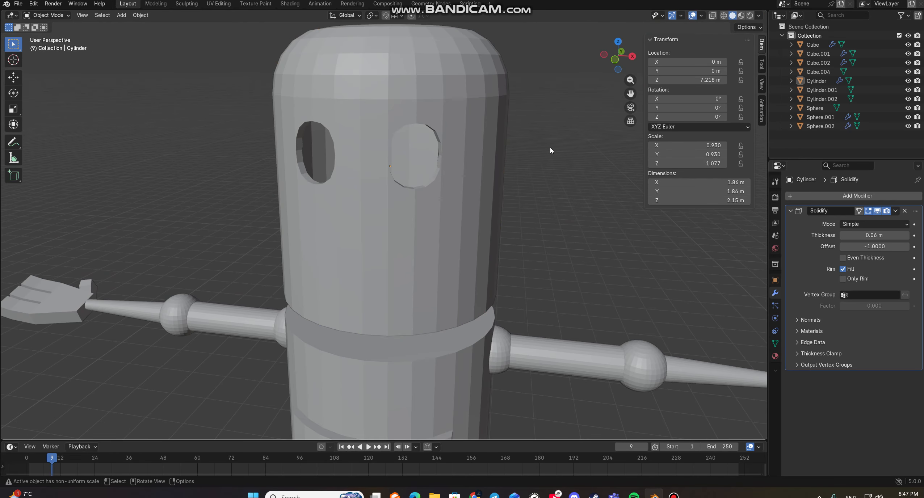
Snap the 3D cursor to the head's flat top face in Edit Mode and return to Object Mode.
middle_drag(550, 148, 448, 241)
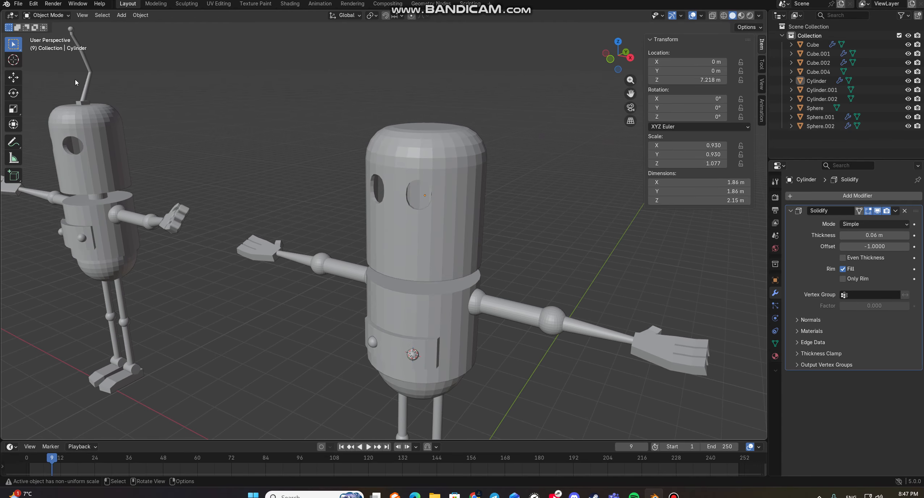
middle_drag(451, 156, 461, 84)
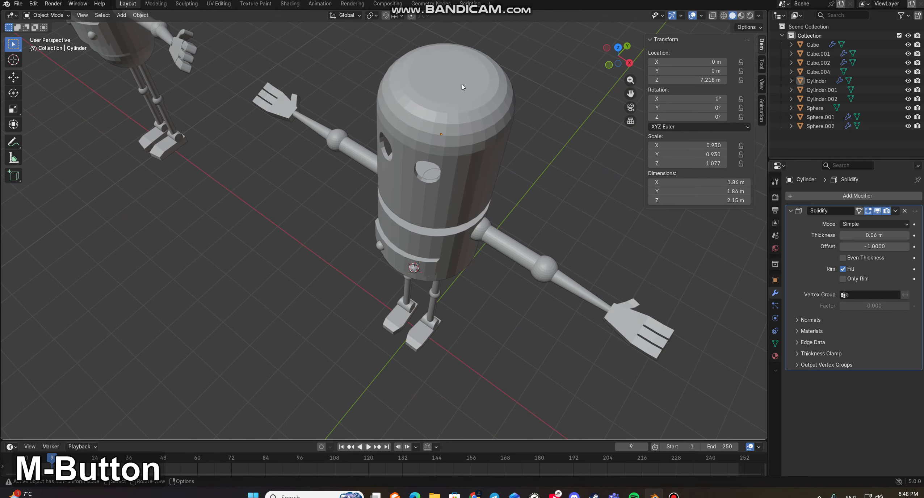
click(451, 78)
key(Tab)
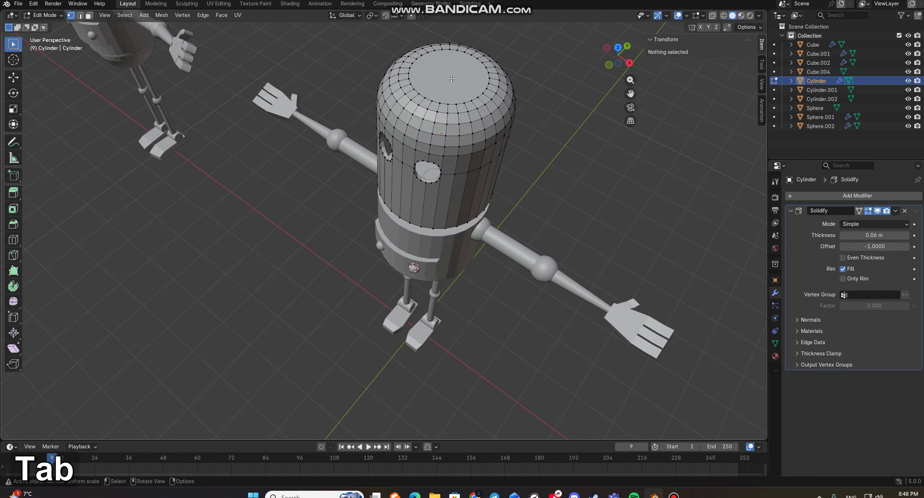
key(3)
click(447, 72)
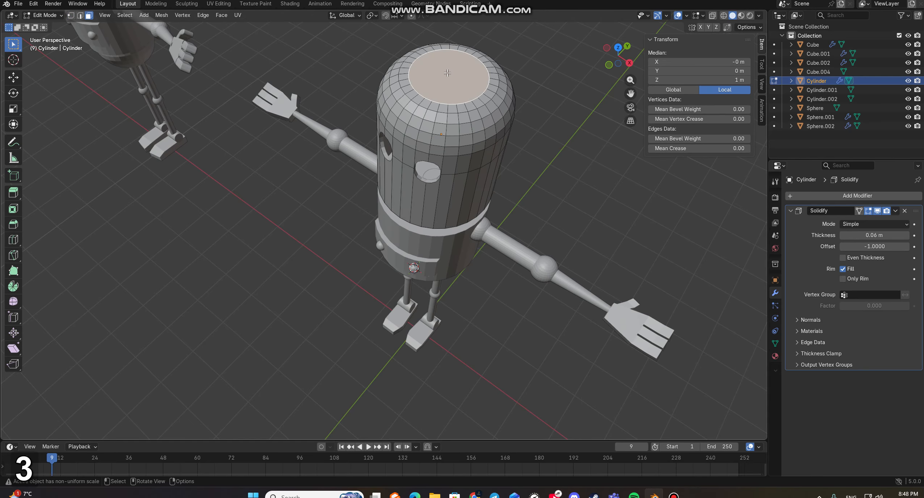
key(shift+s)
click(450, 80)
key(Tab)
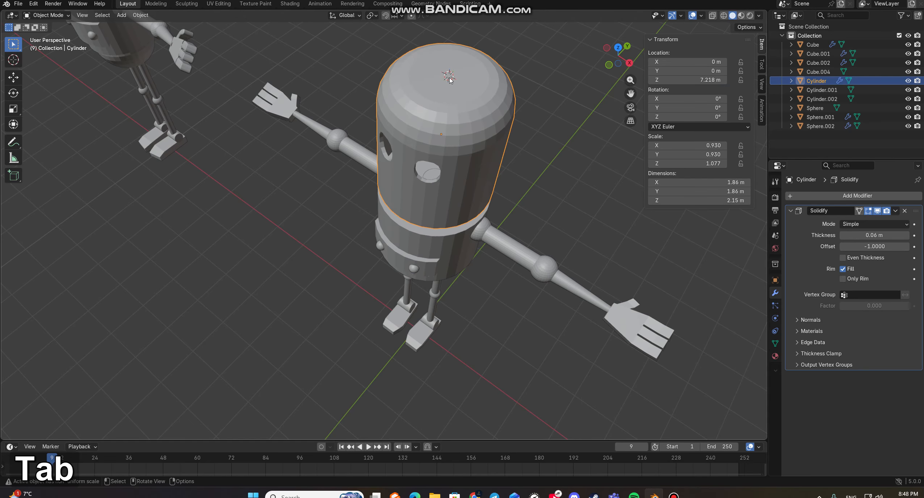
Add a cube at the 3D cursor on top of the head and scale it to about 0.072.
middle_drag(513, 81, 492, 83)
key(shift+a)
mouse_move(491, 84)
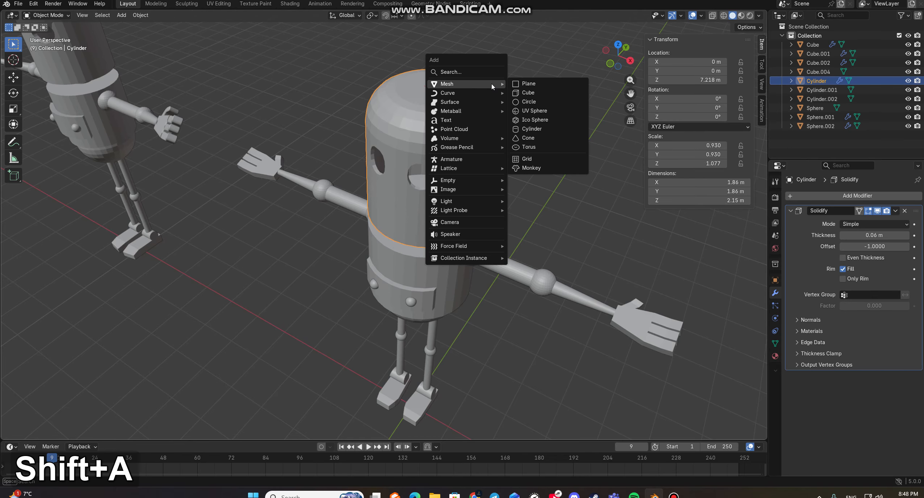
click(528, 93)
key(s)
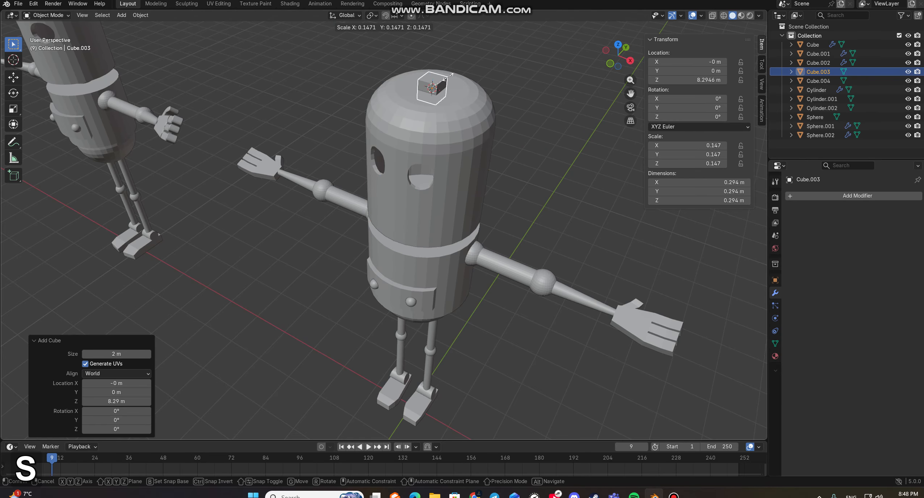
click(439, 83)
click(481, 76)
Add a cylinder at the 3D cursor on top of the head and scale it uniformly to about 0.058.
middle_drag(512, 80, 408, 76)
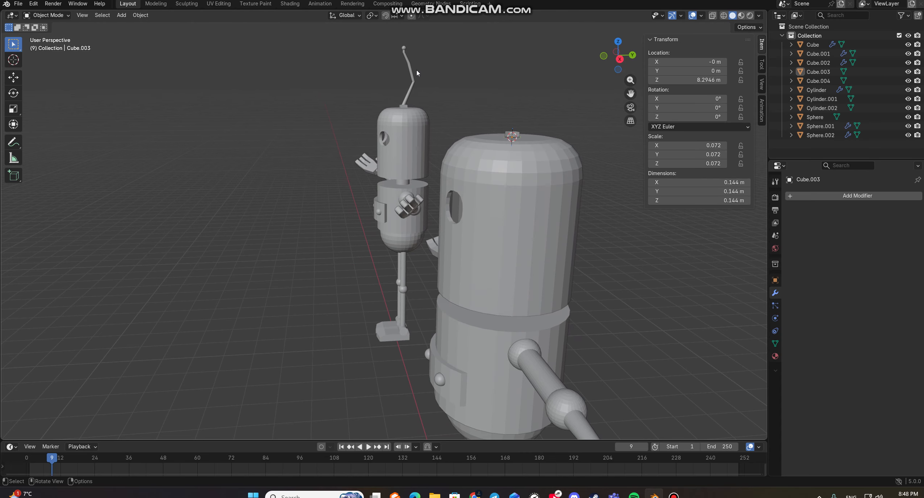
middle_drag(417, 58, 392, 260)
scroll(398, 238, up, 4)
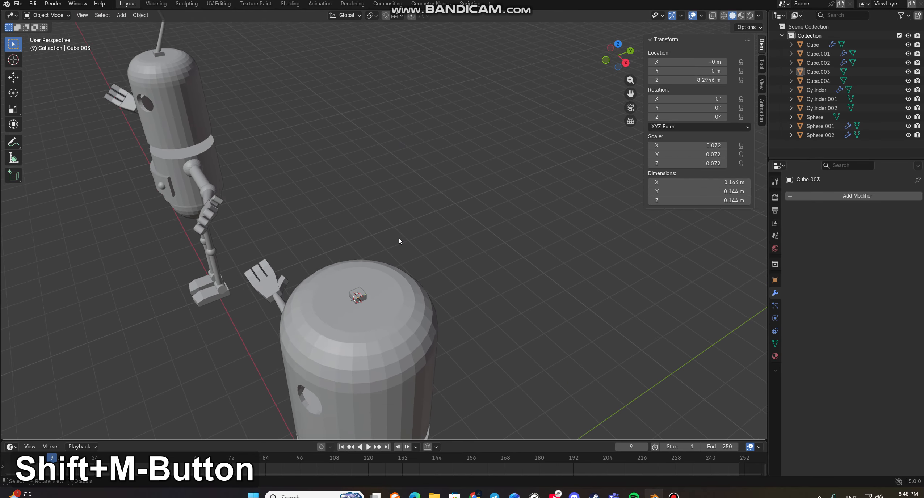
key(shift+a)
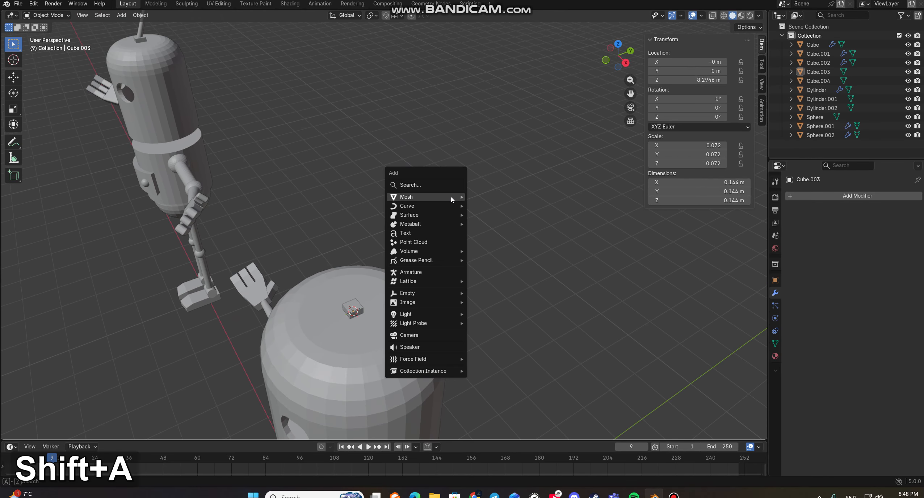
mouse_move(431, 195)
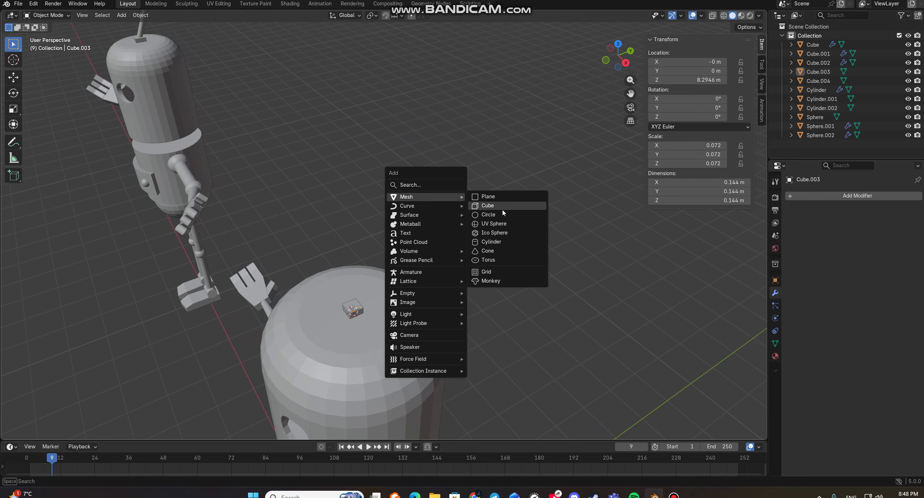
click(490, 241)
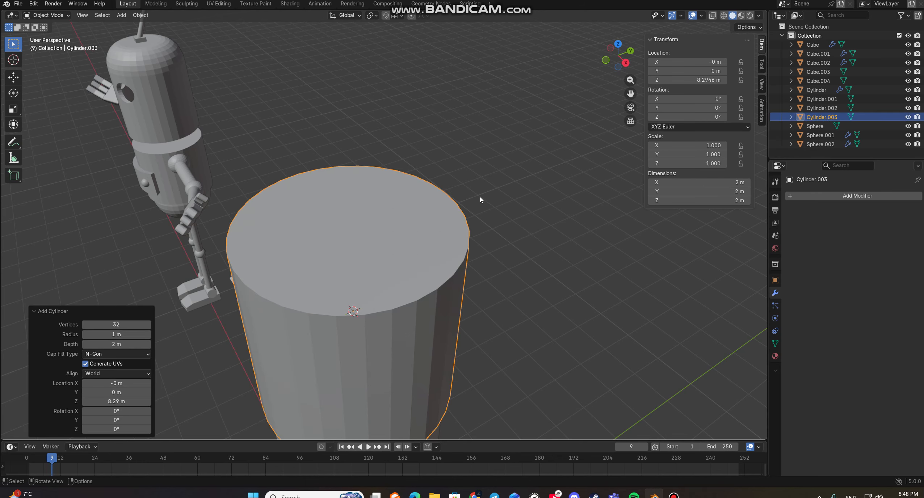
key(s)
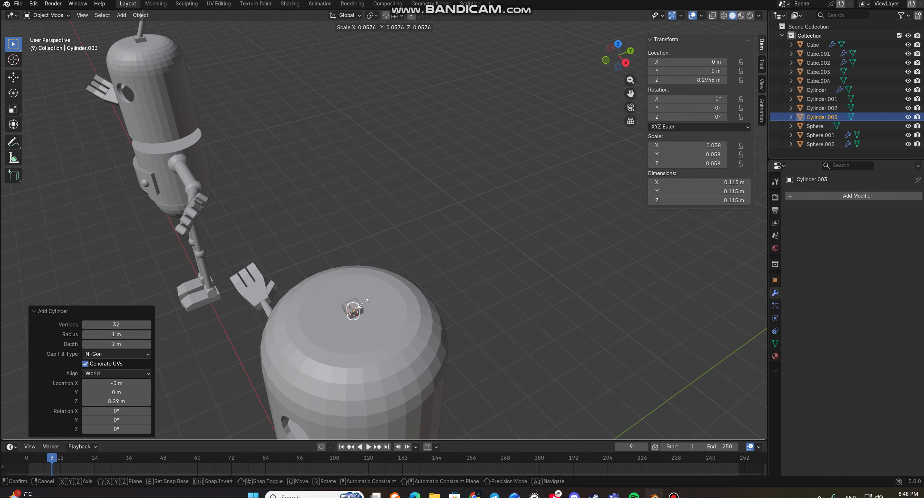
click(362, 305)
Stretch the small cylinder along Z to about 1.72 m tall and raise it about 0.91 m to stand on the cube.
middle_drag(403, 288, 437, 240)
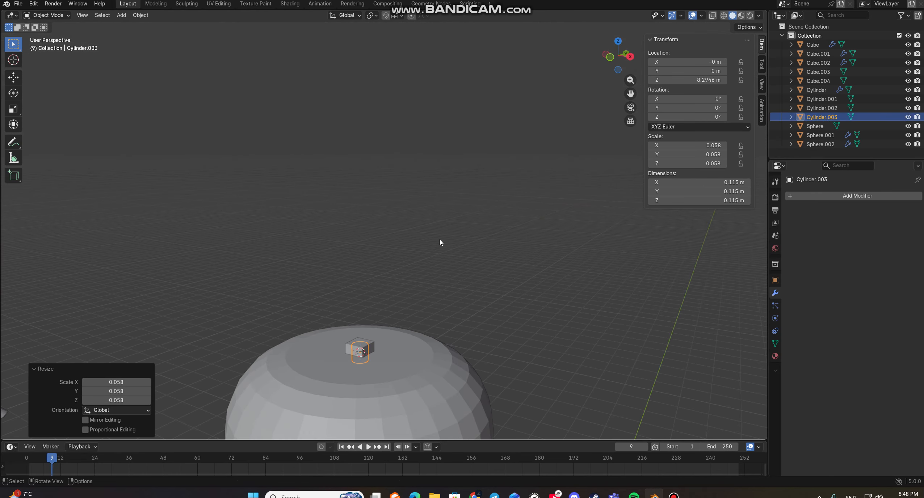
key(s)
key(z)
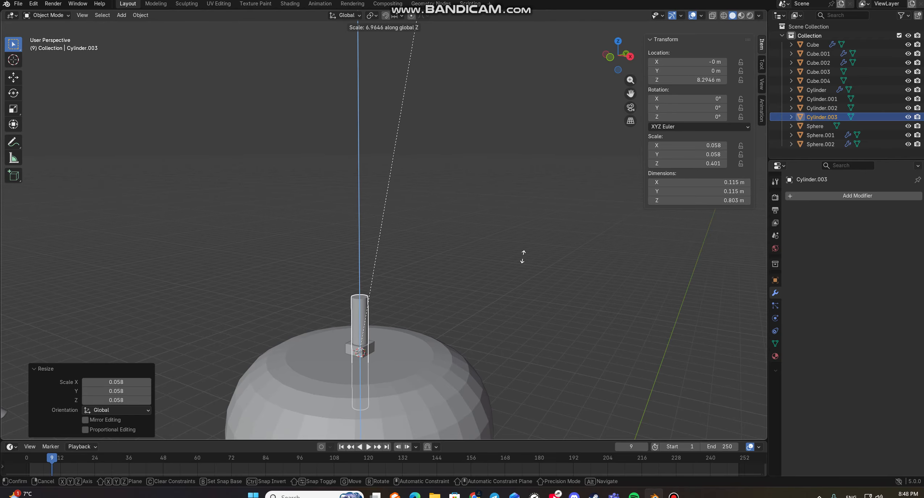
click(523, 72)
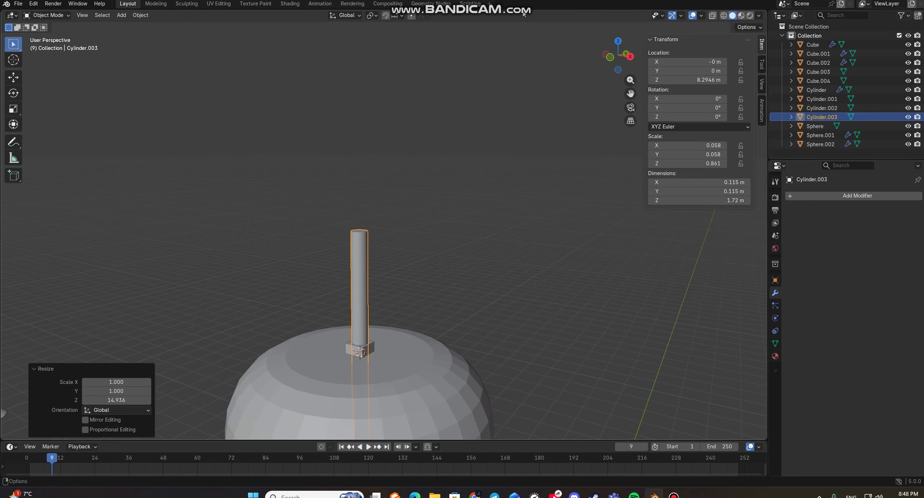
key(g)
key(z)
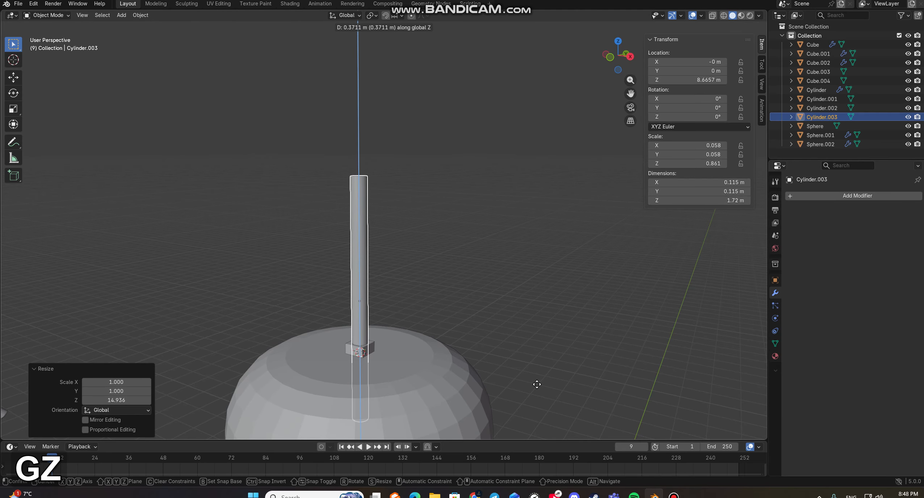
click(536, 335)
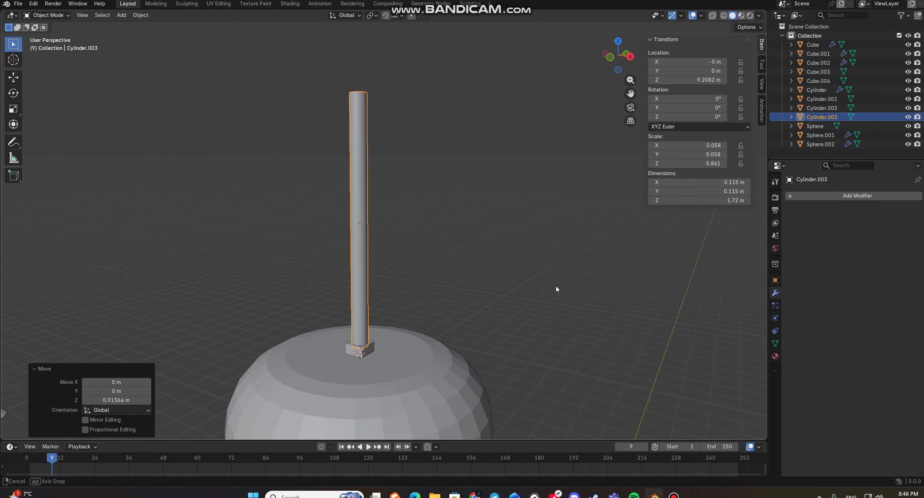
In Edit Mode, add two loop cuts around the antenna rod and slide them slightly upward, with a factor of about -0.182.
middle_drag(555, 286, 515, 290)
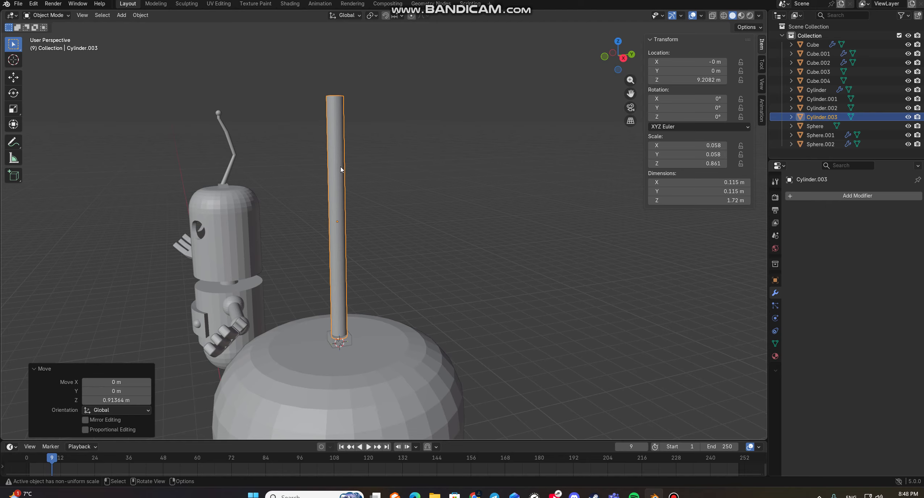
key(Tab)
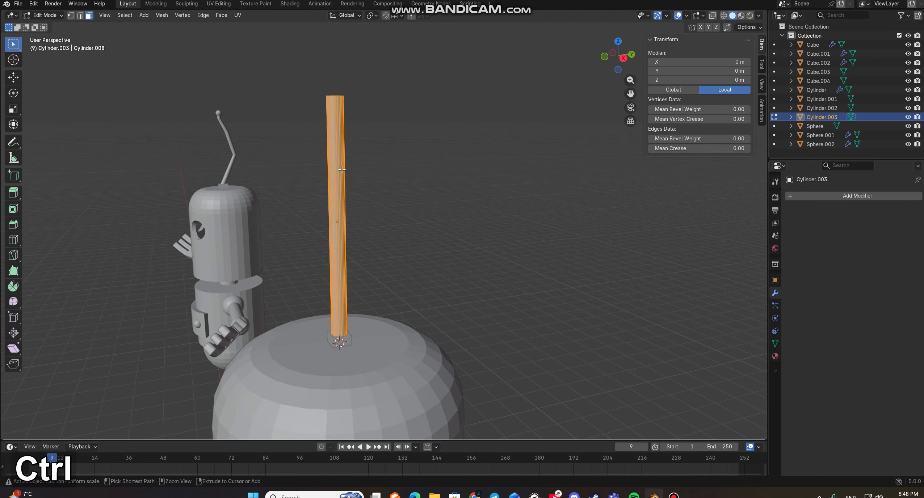
key(ctrl+r)
scroll(341, 170, up, 1)
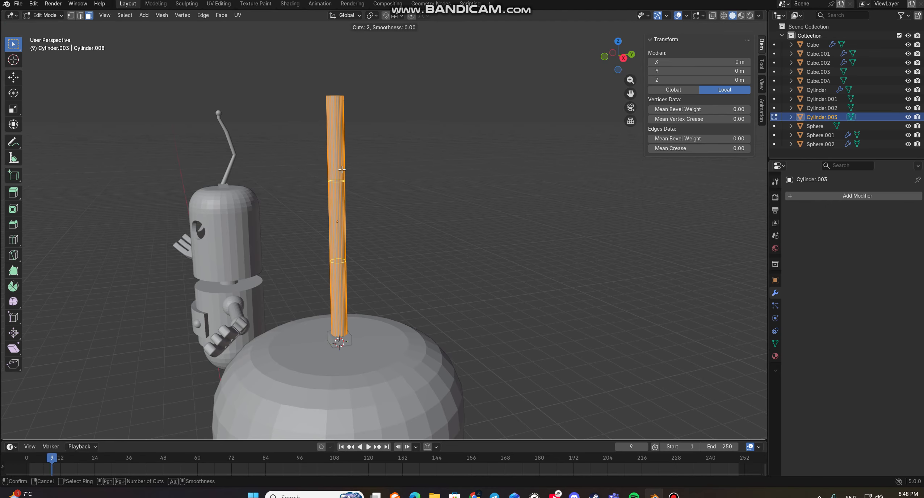
click(342, 170)
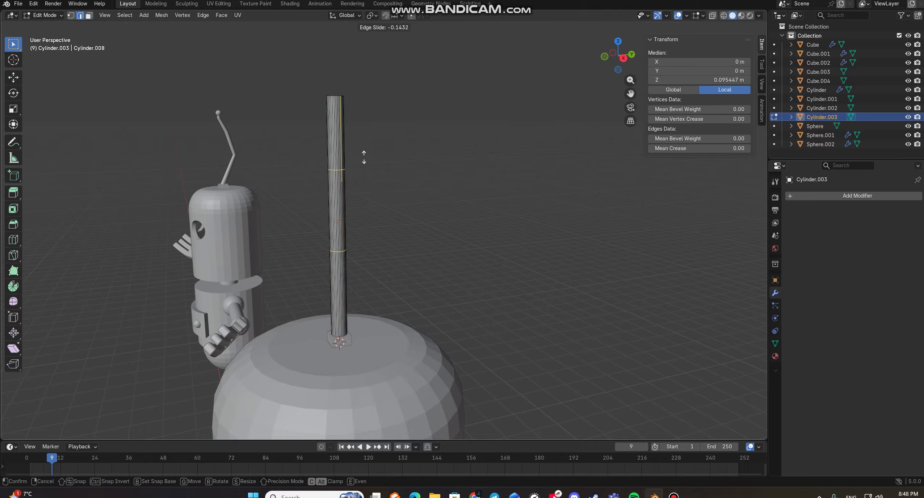
click(365, 152)
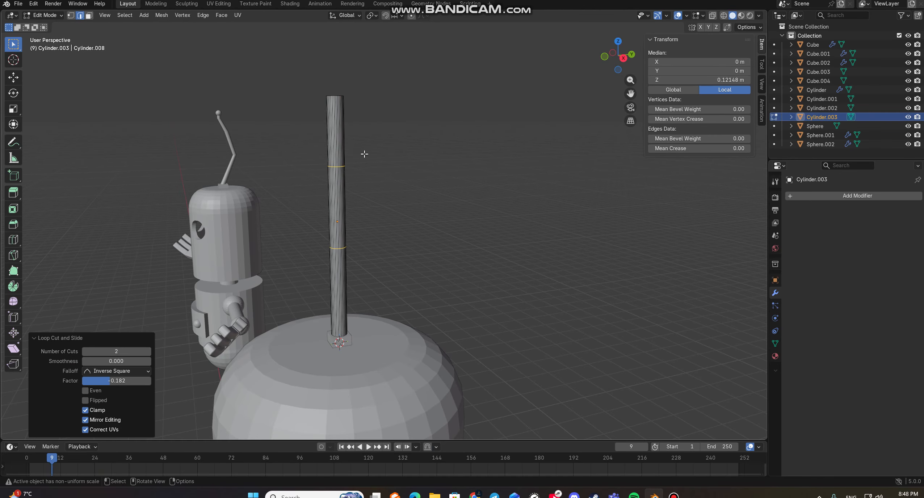
Bend the antenna rod in the right view by moving its lower edge loop about 0.28 m and upper loop about 0.22 m along Y.
scroll(351, 244, up, 1)
scroll(377, 250, up, 1)
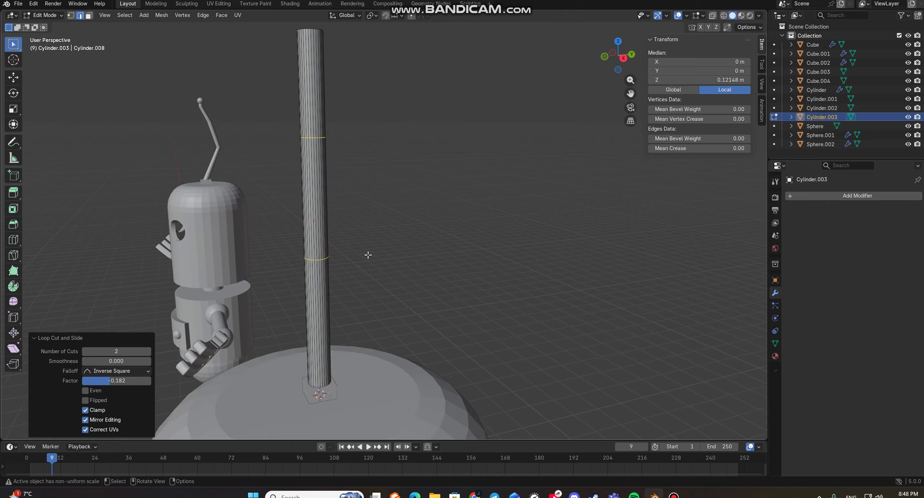
alt+click(318, 257)
alt+click(319, 258)
alt+click(317, 259)
alt+click(319, 260)
alt+scroll(314, 271, up, 1)
scroll(313, 273, up, 3)
scroll(313, 273, up, 2)
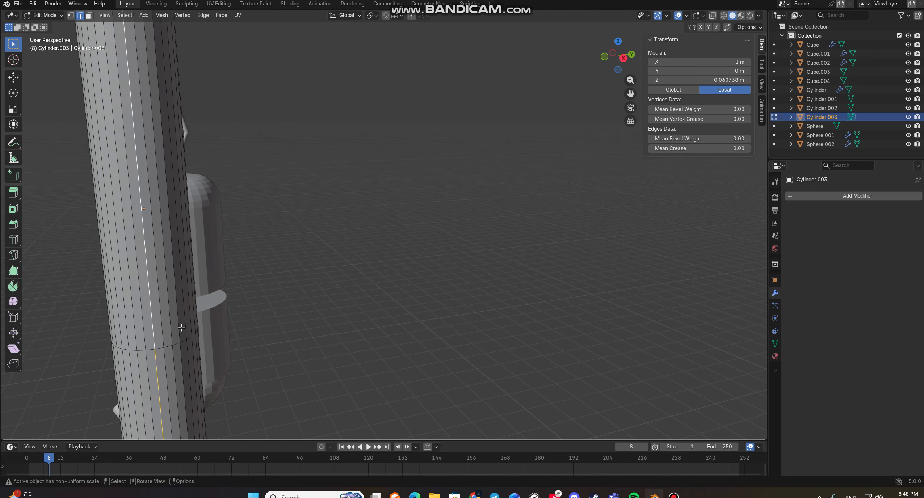
middle_drag(182, 328, 198, 322)
click(166, 335)
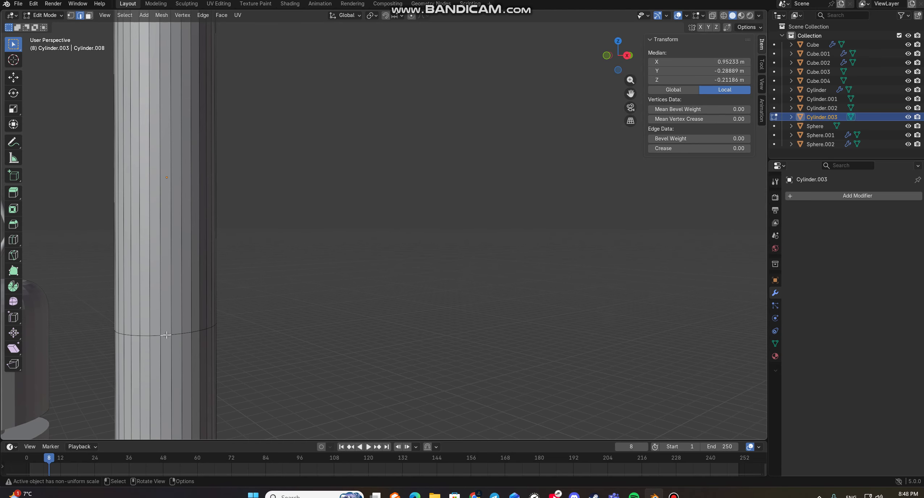
alt+click(167, 335)
scroll(230, 314, down, 5)
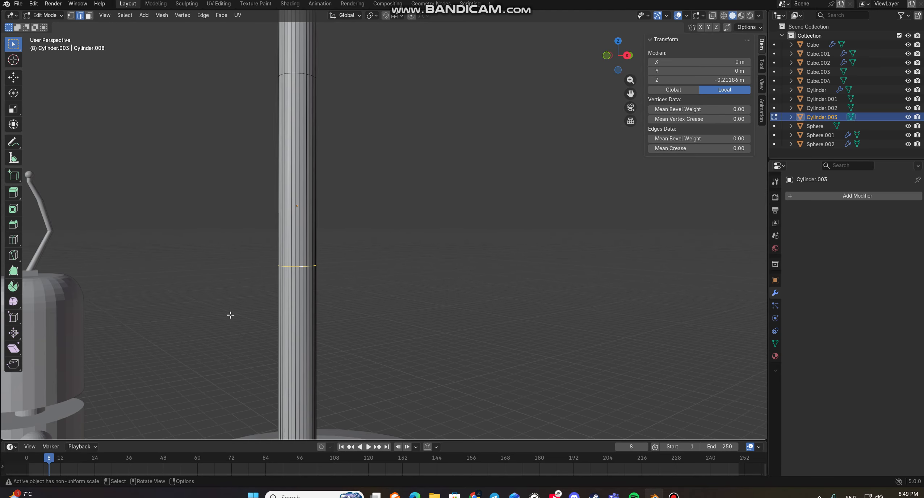
middle_drag(411, 278, 385, 290)
key(Page_Down)
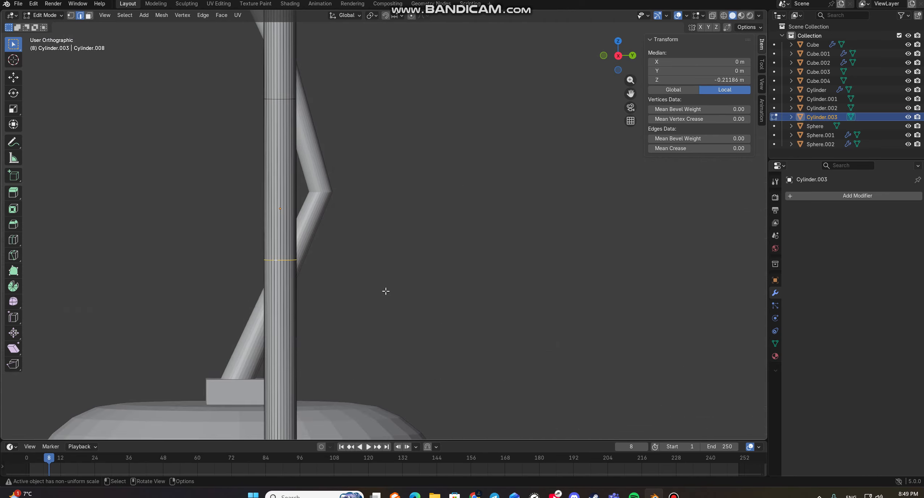
key(g)
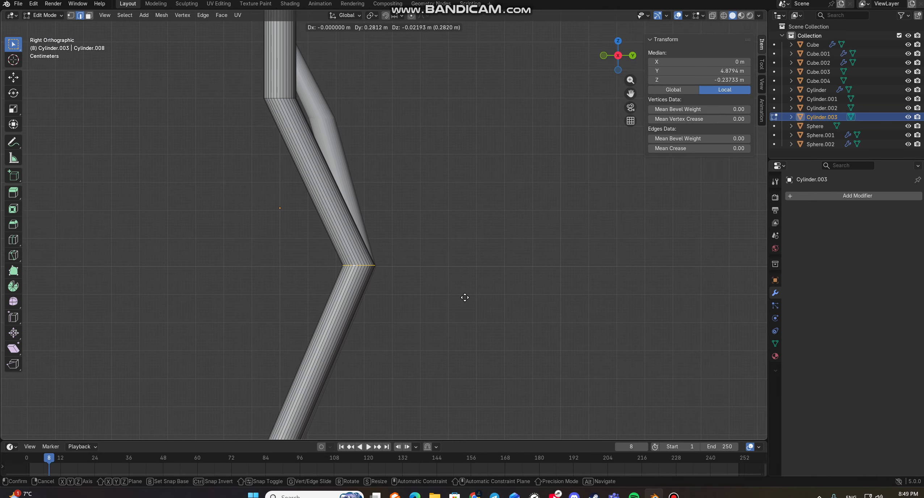
click(460, 286)
scroll(370, 114, down, 5)
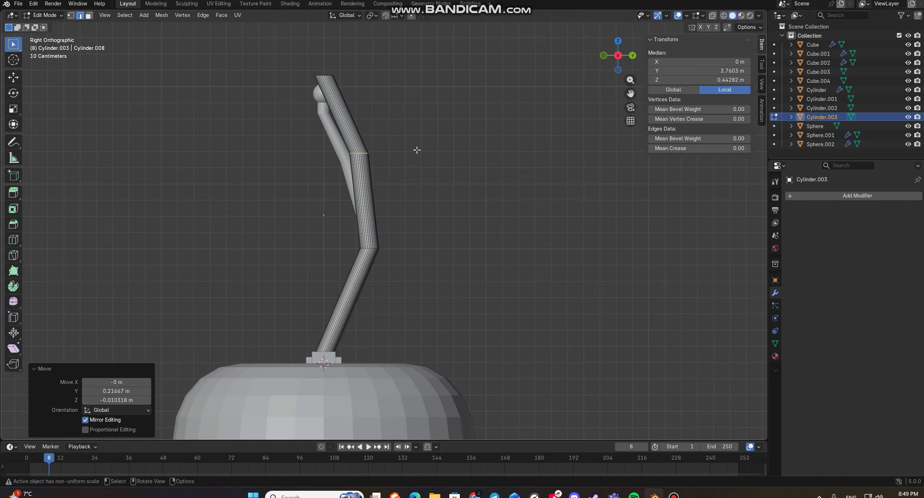
middle_drag(418, 148, 439, 178)
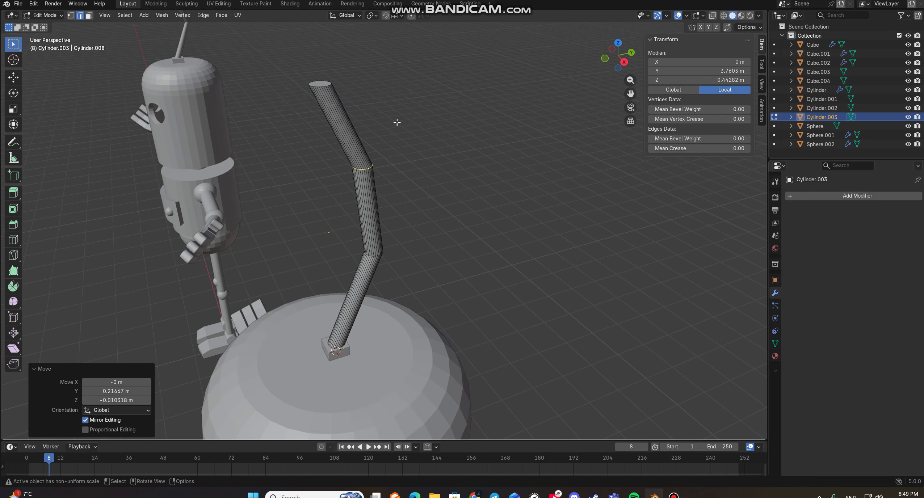